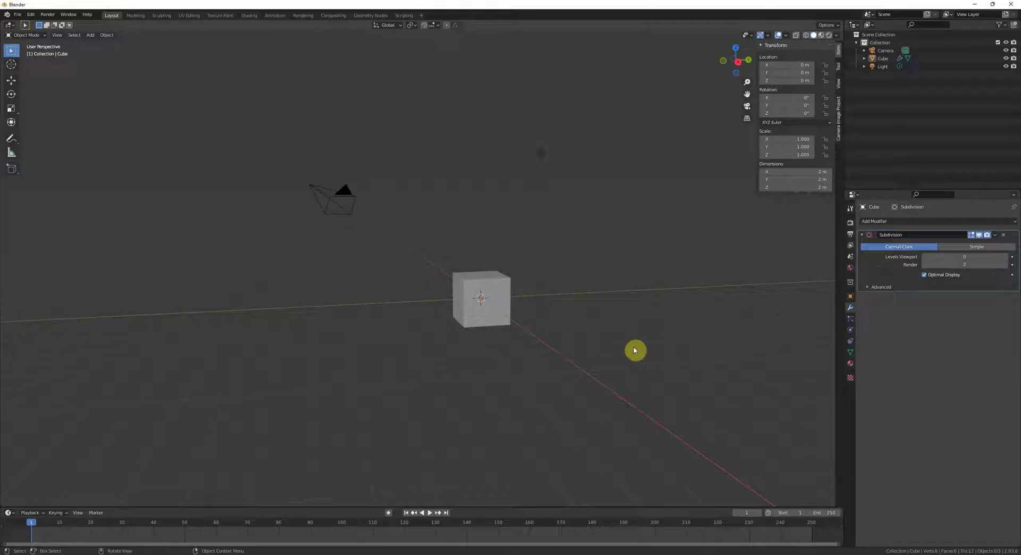
- Orbit around the cube and select it
middle_drag(634, 351, 633, 361)
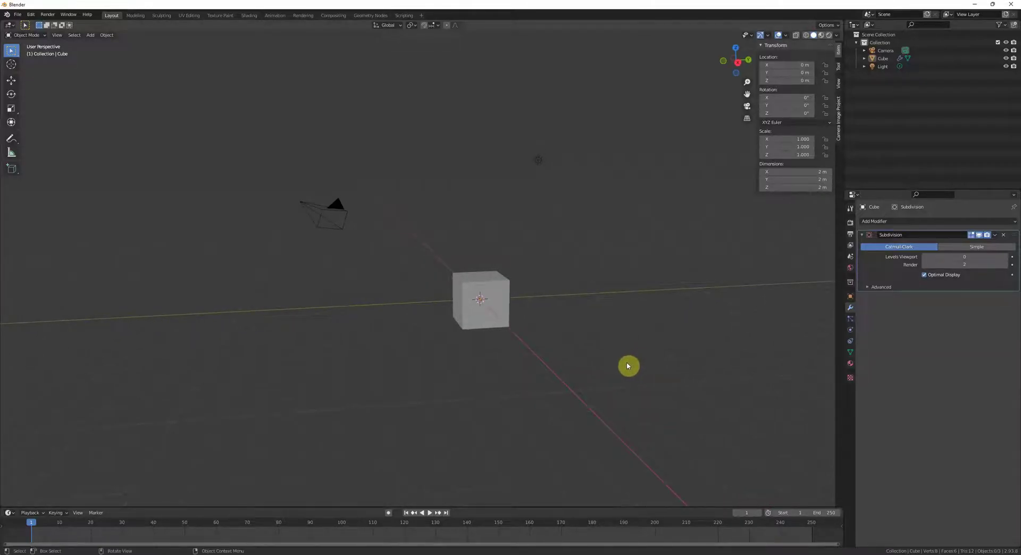
middle_drag(628, 366, 631, 379)
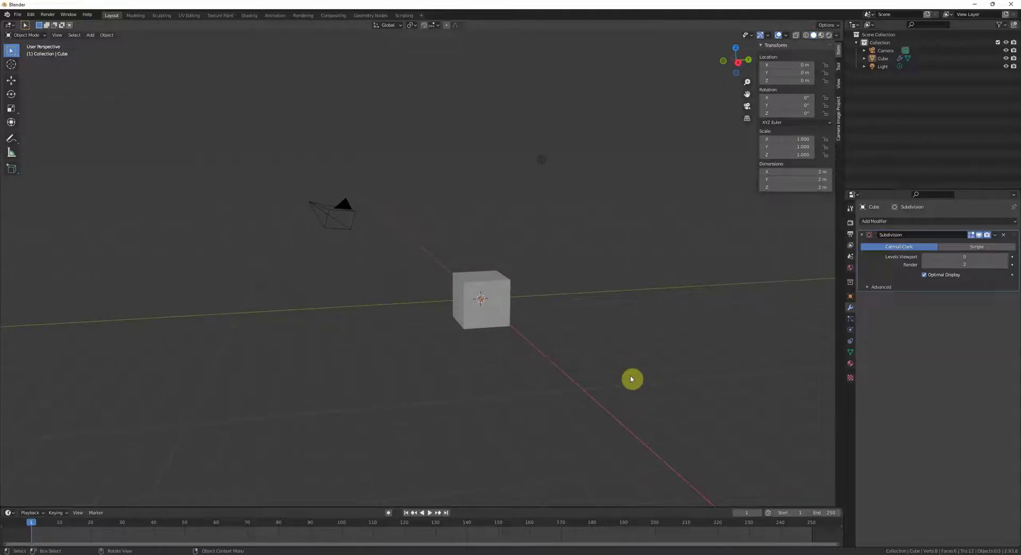
middle_drag(632, 379, 631, 379)
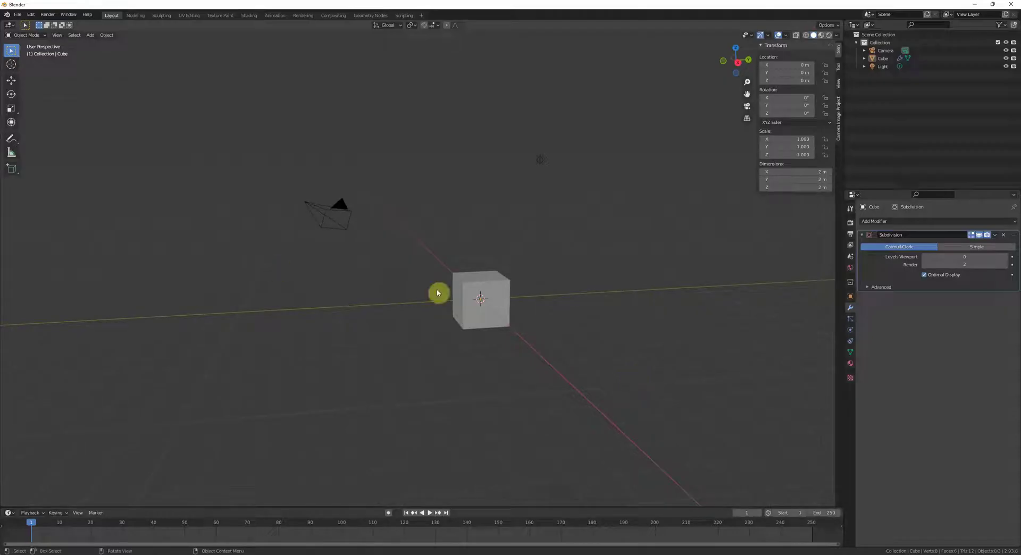
middle_drag(437, 292, 551, 358)
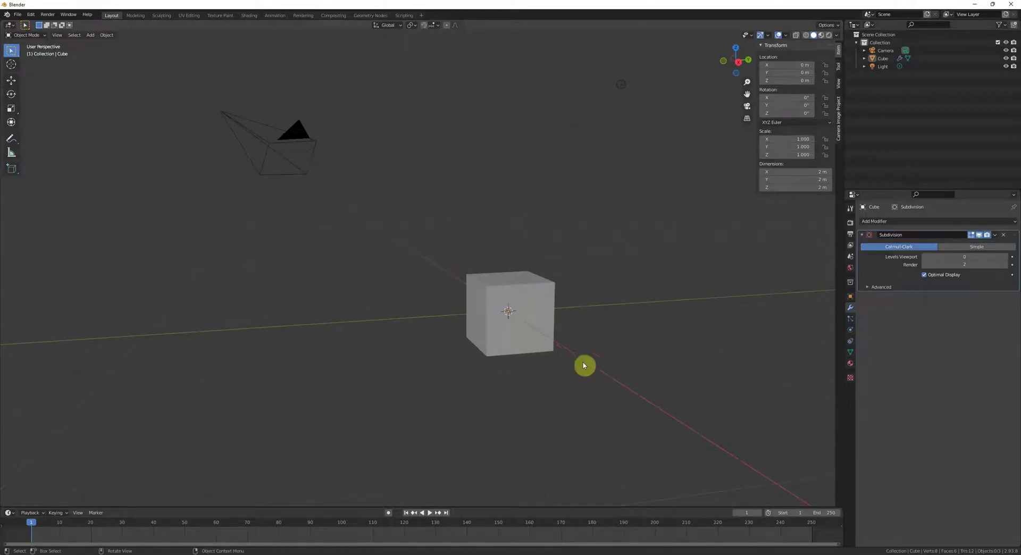
middle_drag(558, 403, 576, 376)
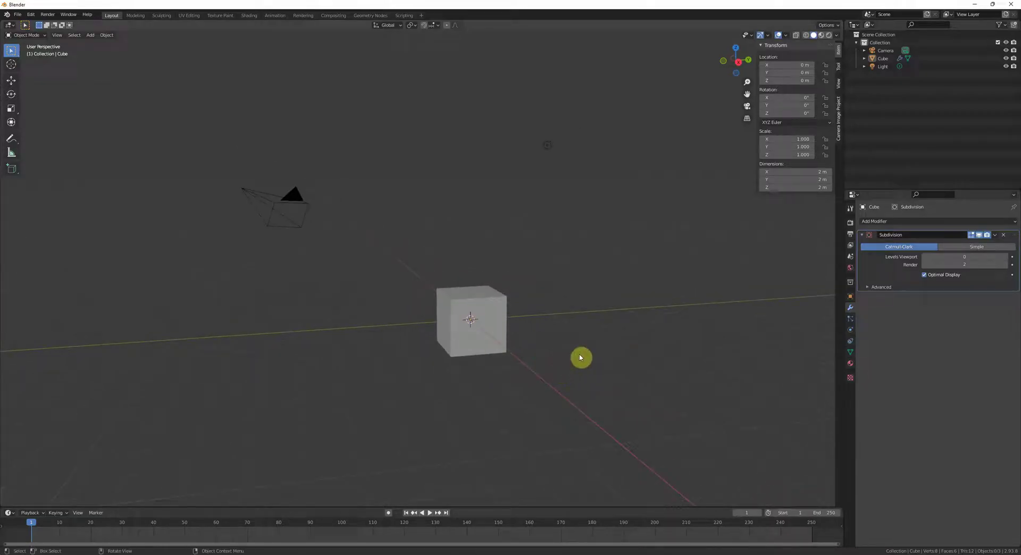
middle_drag(819, 307, 604, 326)
click(494, 310)
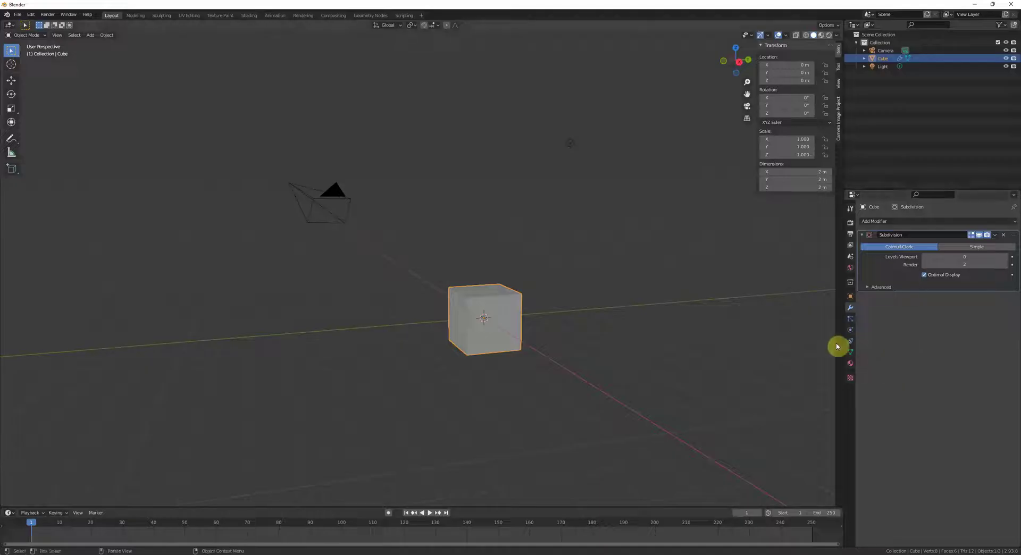
middle_drag(702, 338, 658, 335)
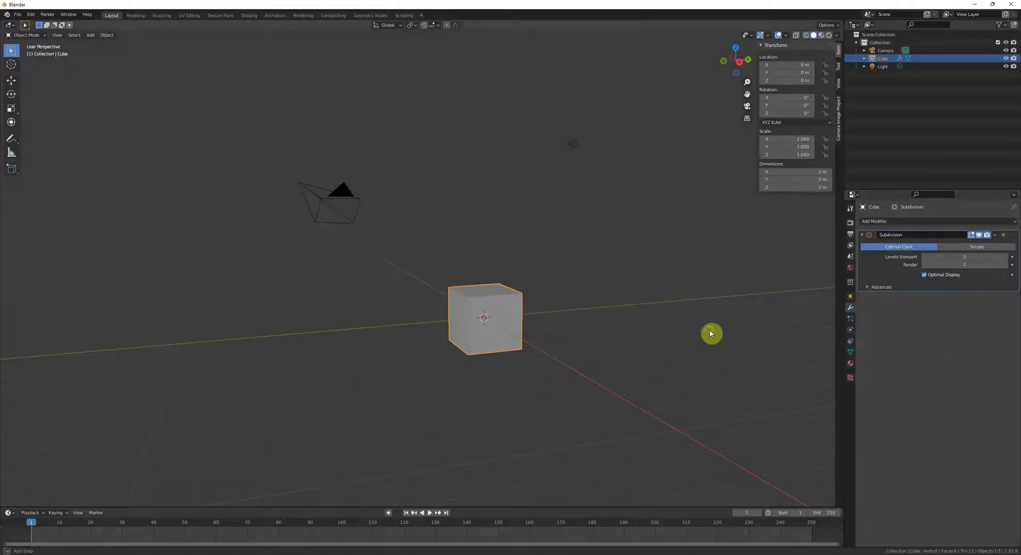
middle_drag(711, 335, 677, 337)
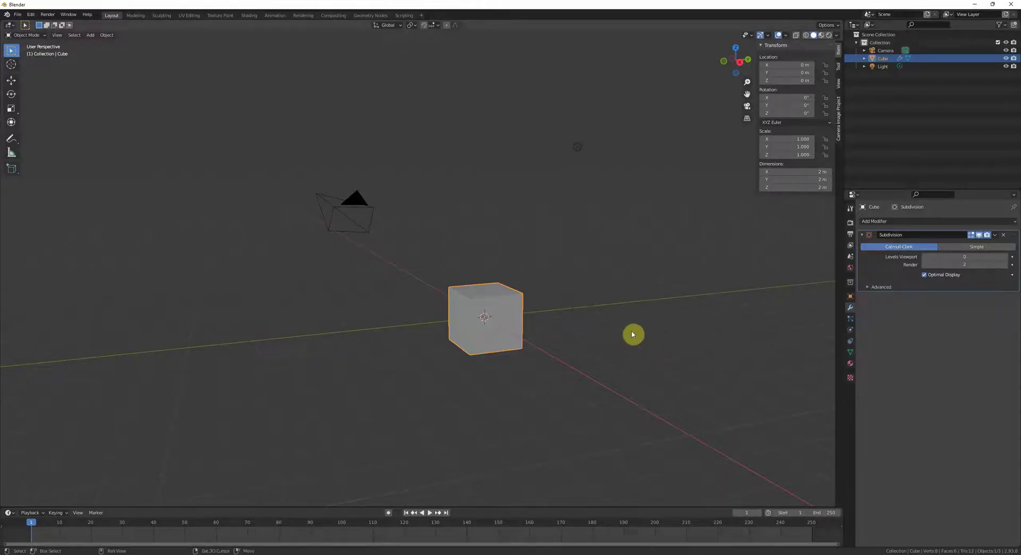
middle_drag(633, 335, 628, 327)
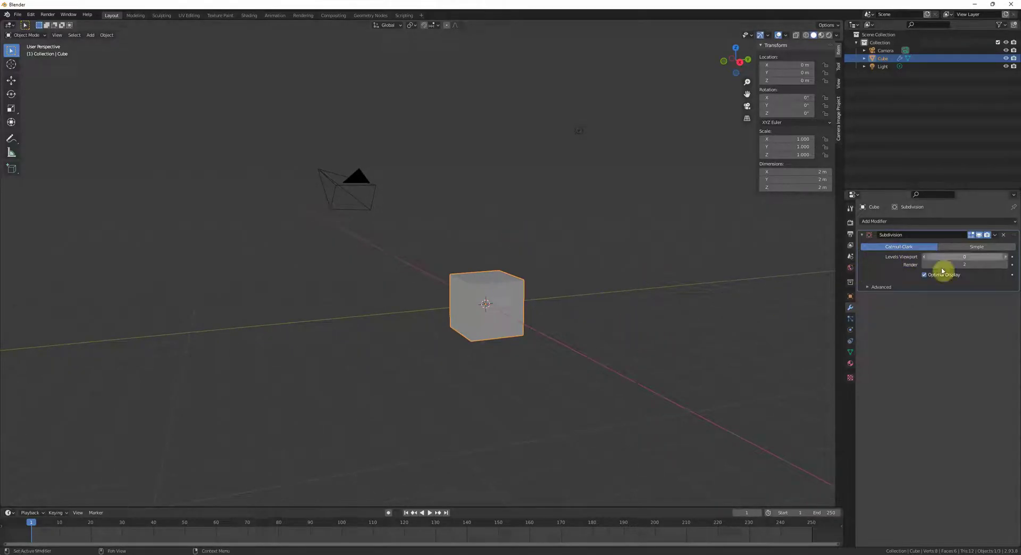
- Try subdivision level 2 on the cube, then set it back to 0
key(ctrl+2)
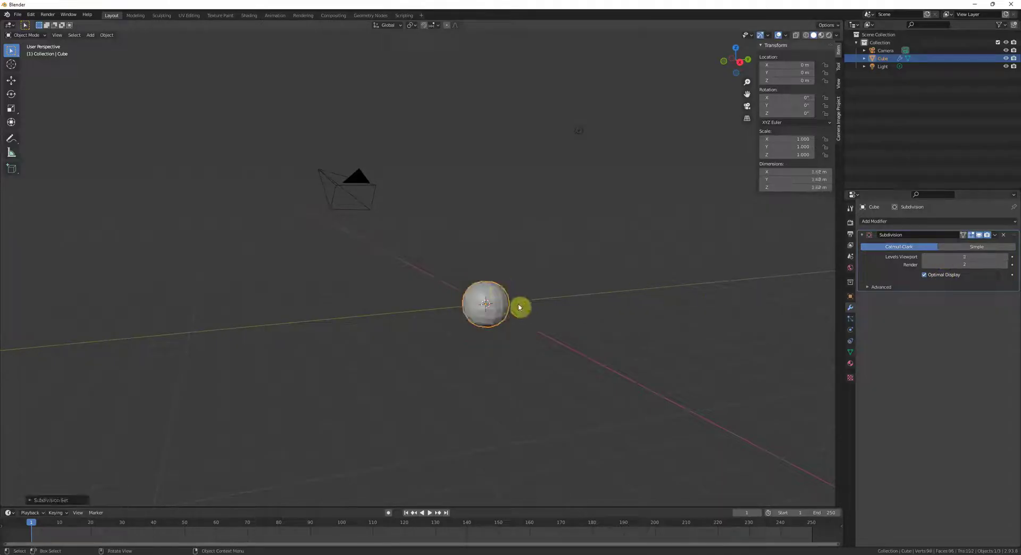
click(480, 299)
middle_drag(483, 298, 517, 304)
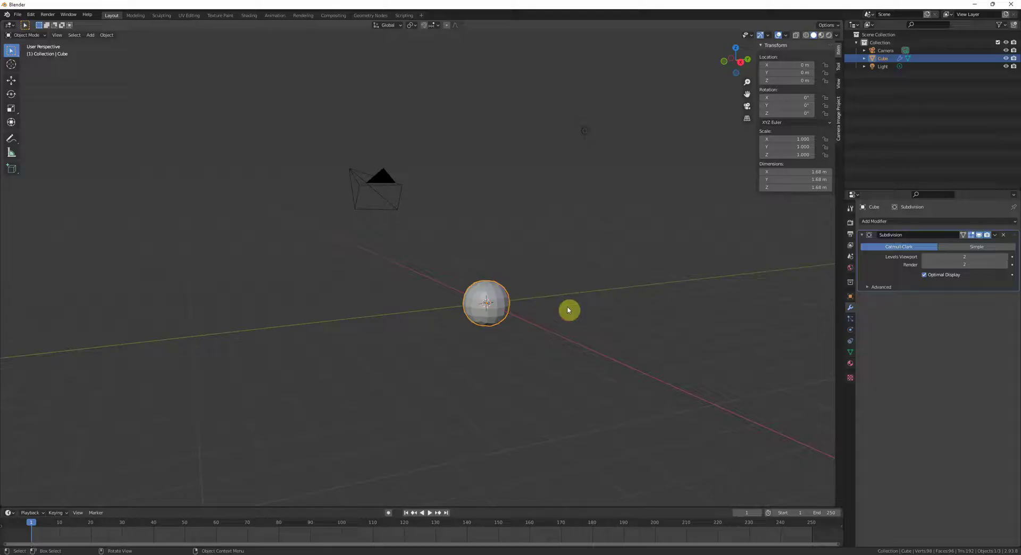
key(ctrl+0)
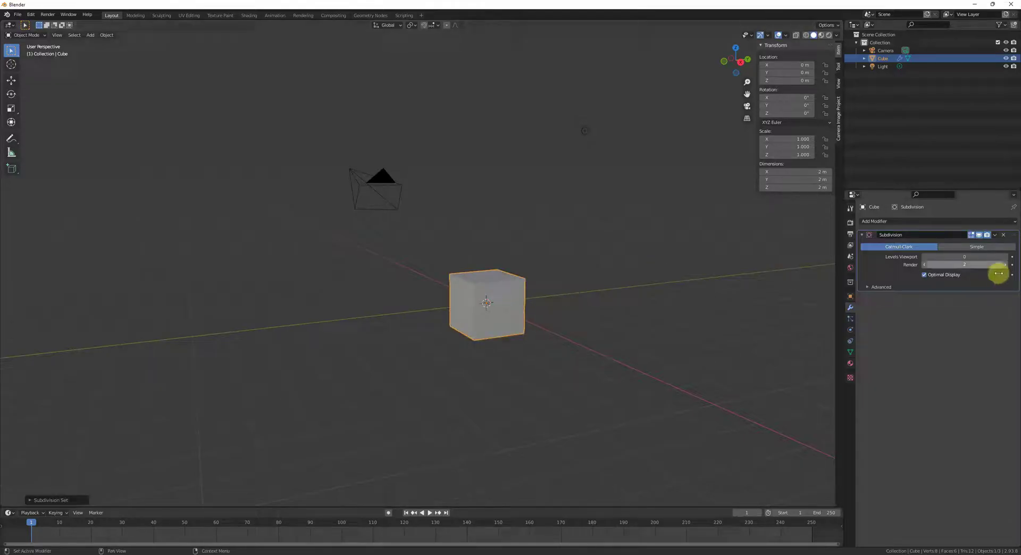
- Open the Alembic export dialog, rearrange it, and close it without exporting
click(18, 14)
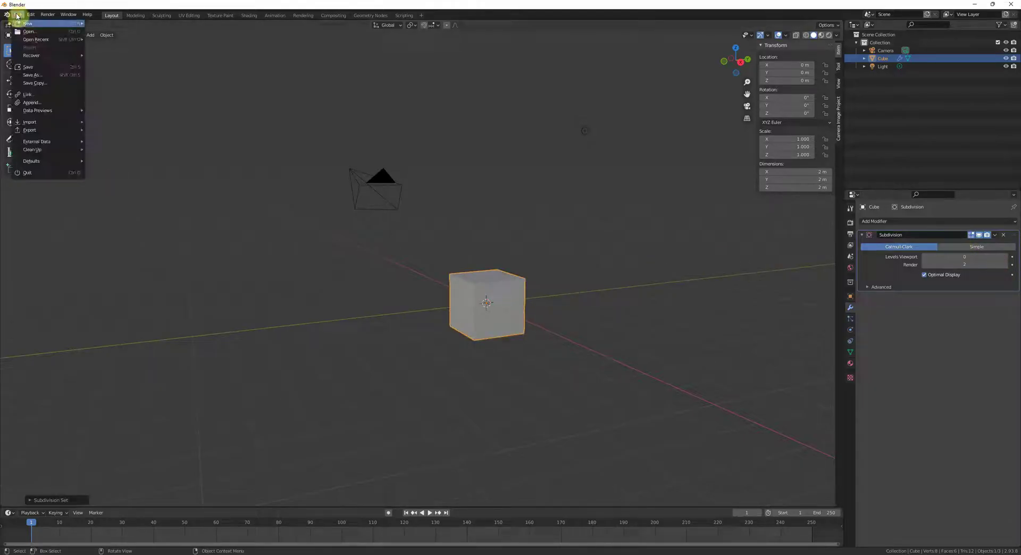
mouse_move(32, 129)
click(132, 137)
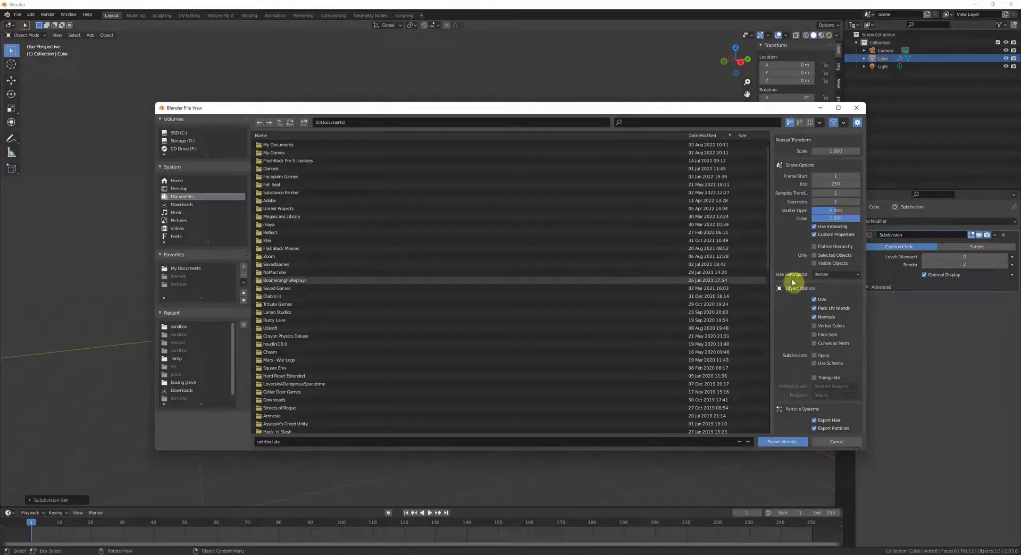
drag(772, 266, 686, 266)
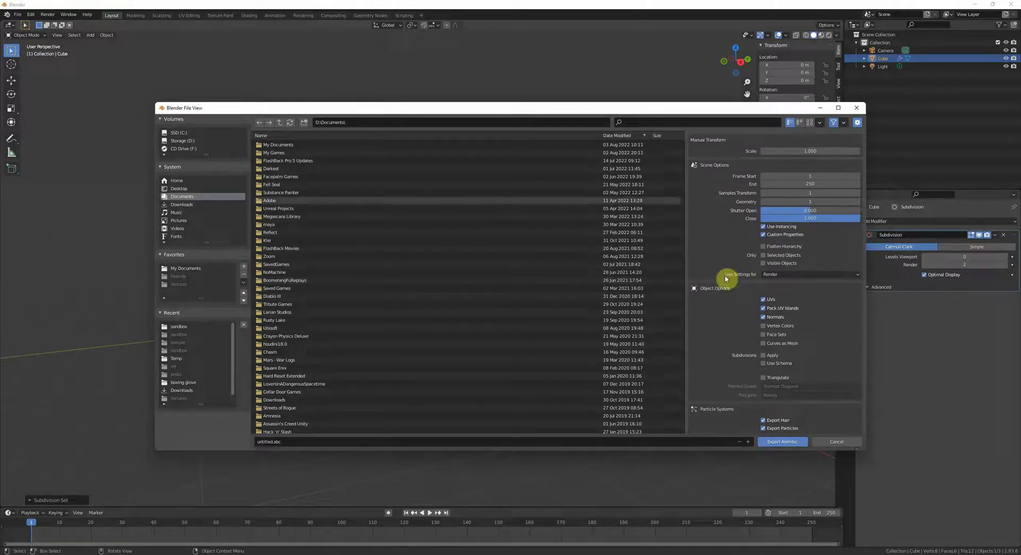
drag(747, 109, 618, 80)
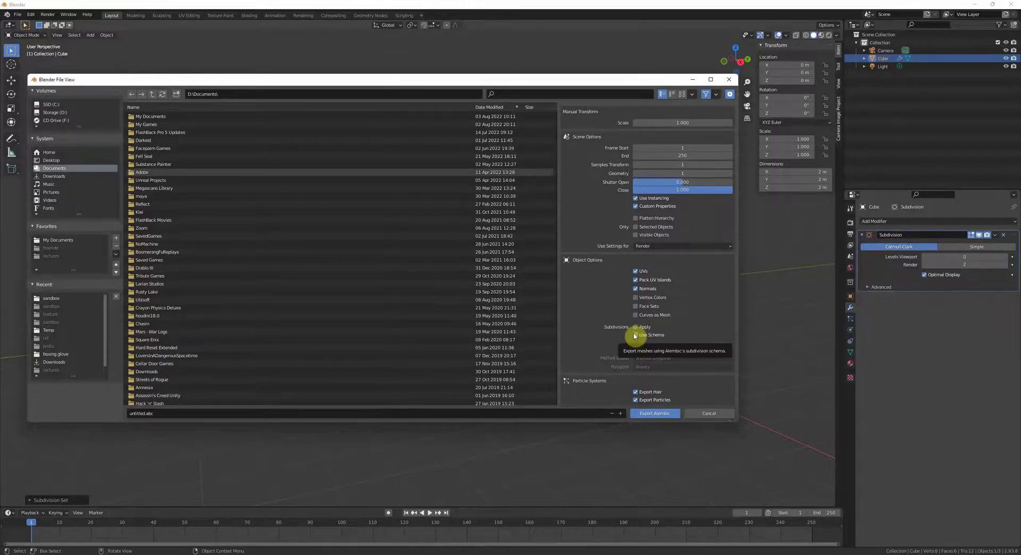
click(729, 80)
- Delete the cube's Subdivision modifier and retest subdivision levels 2 and 0
click(507, 288)
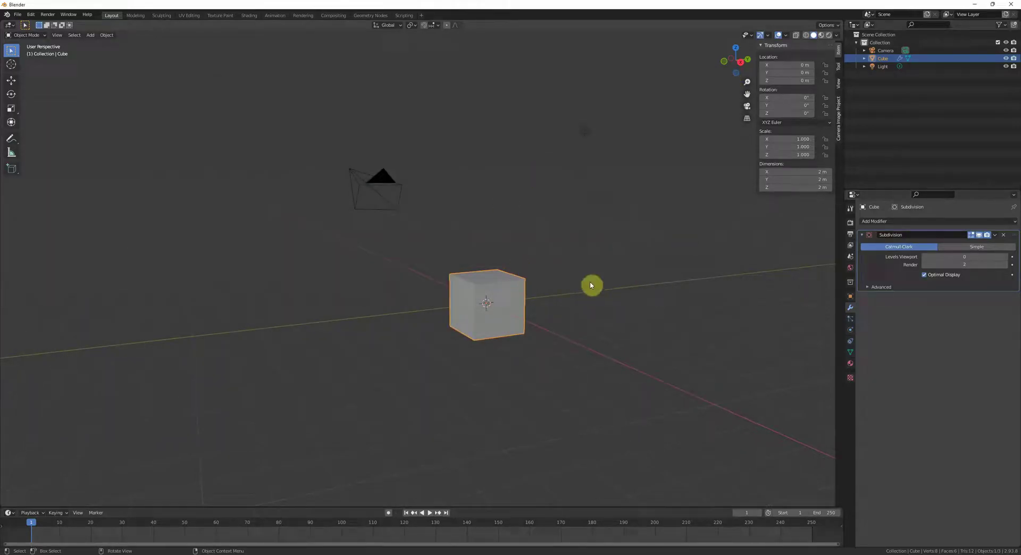
click(1003, 235)
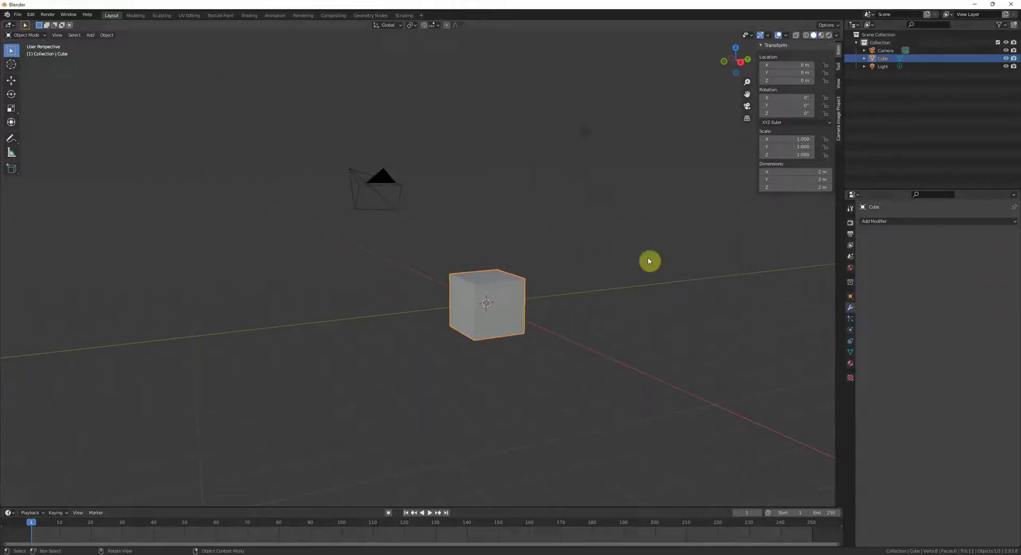
key(ctrl+2)
key(q)
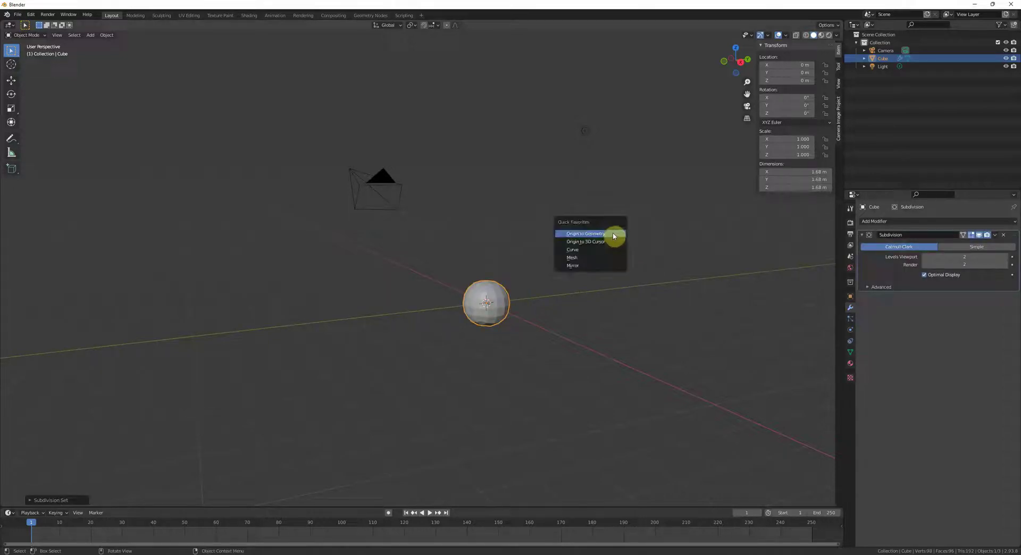
key(ctrl+0)
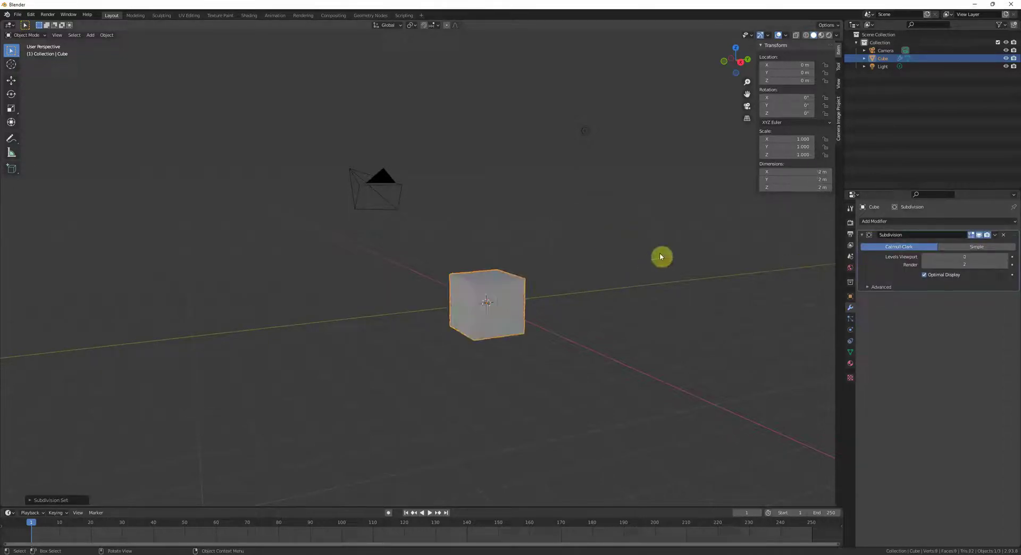
- Convert the cube to a plain mesh through Quick Favorites, then reselect it
middle_drag(613, 282, 674, 271)
key(q)
click(609, 275)
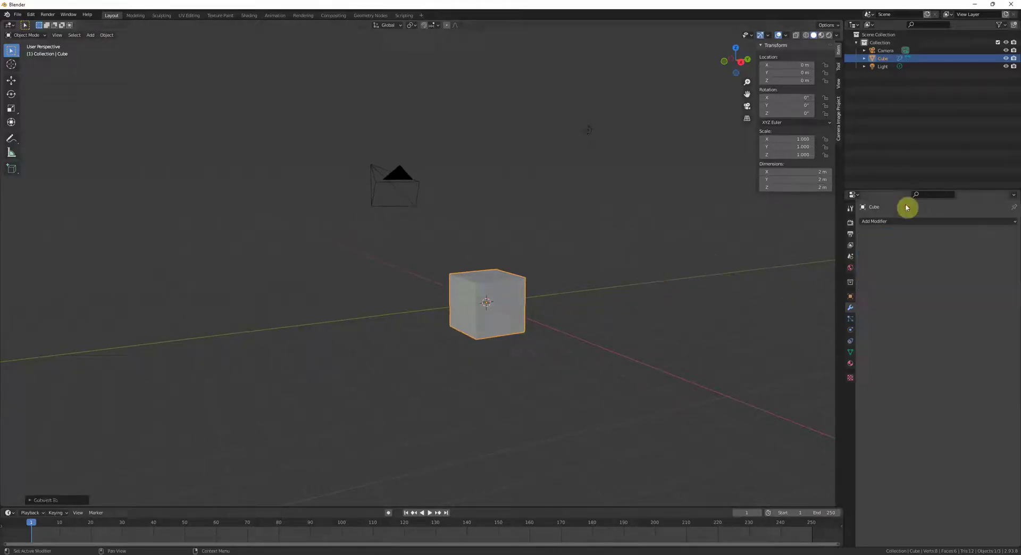
middle_drag(797, 297, 673, 288)
click(562, 303)
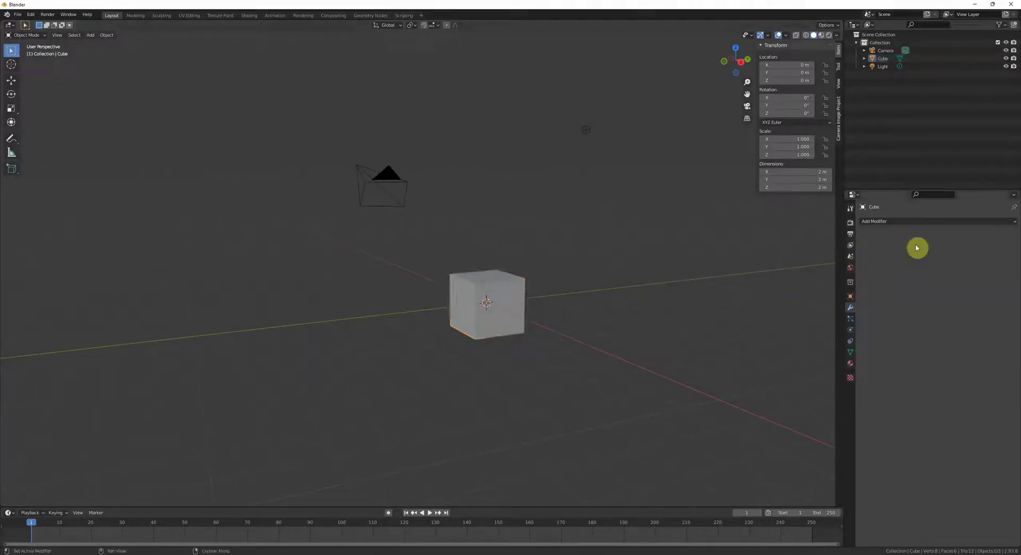
middle_drag(531, 287, 592, 298)
click(518, 288)
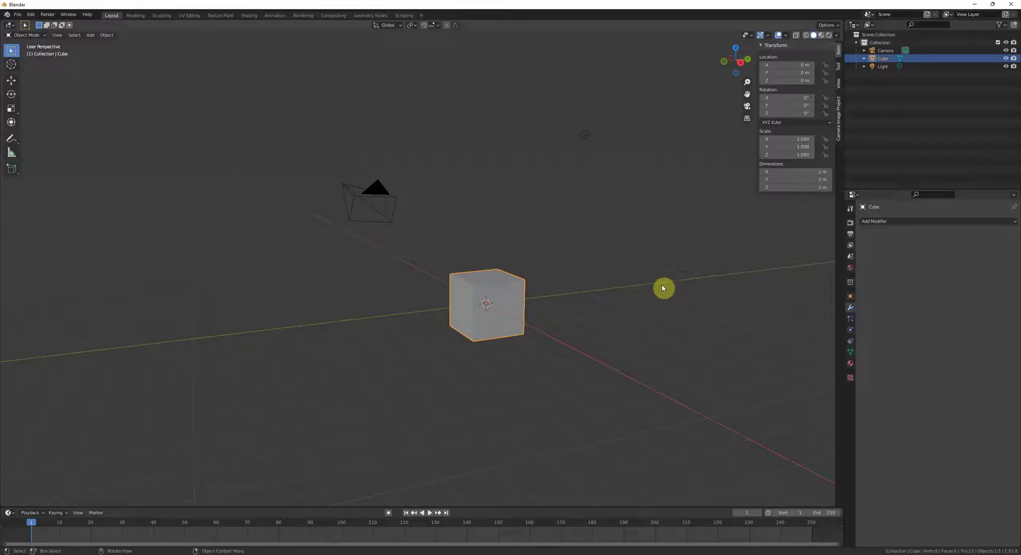
middle_drag(662, 287, 669, 263)
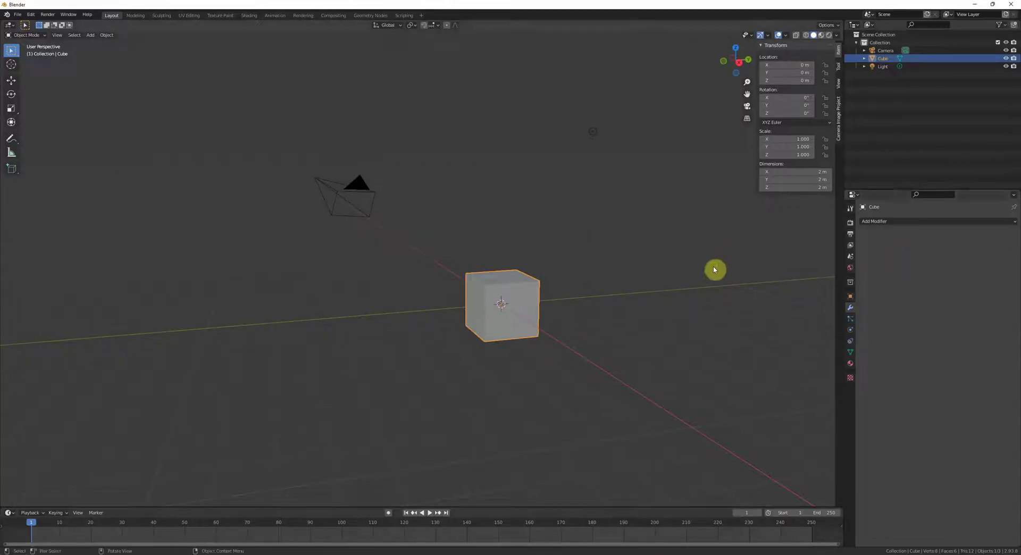
middle_drag(693, 287, 688, 292)
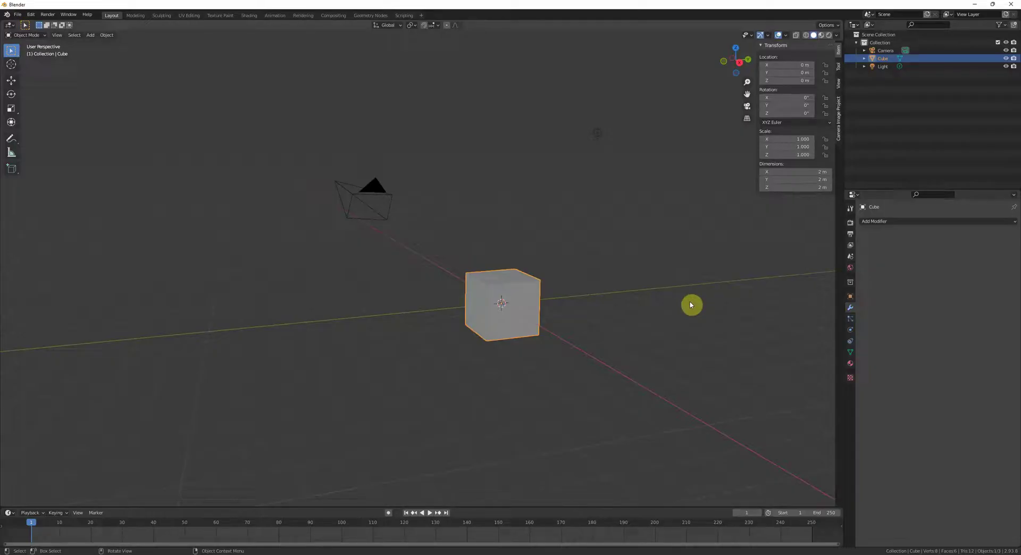
middle_drag(690, 304, 664, 308)
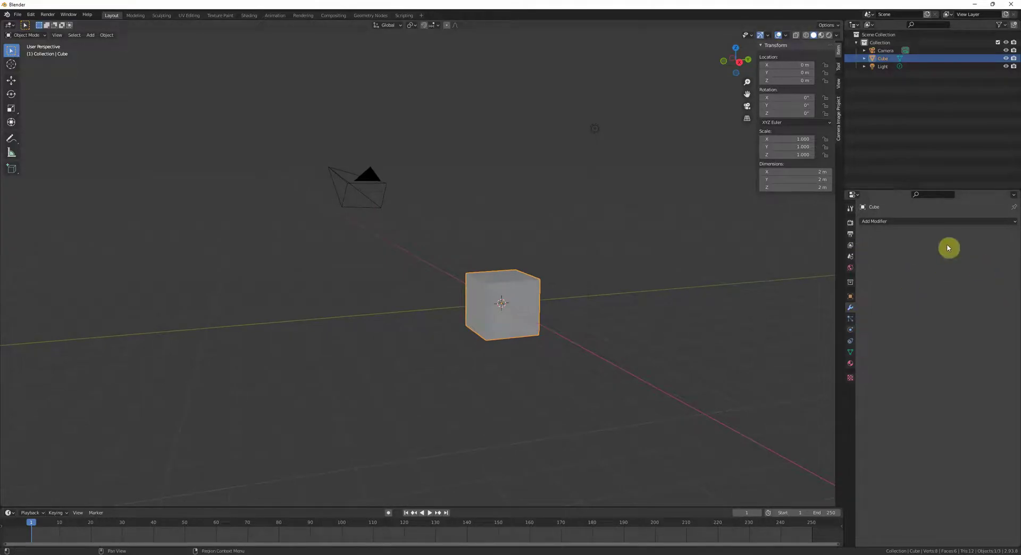
- Add a NurbsPath and lift it above the cube
middle_drag(734, 264, 628, 276)
key(shift+a)
mouse_move(604, 276)
click(643, 307)
key(g)
click(558, 186)
middle_drag(559, 187, 704, 301)
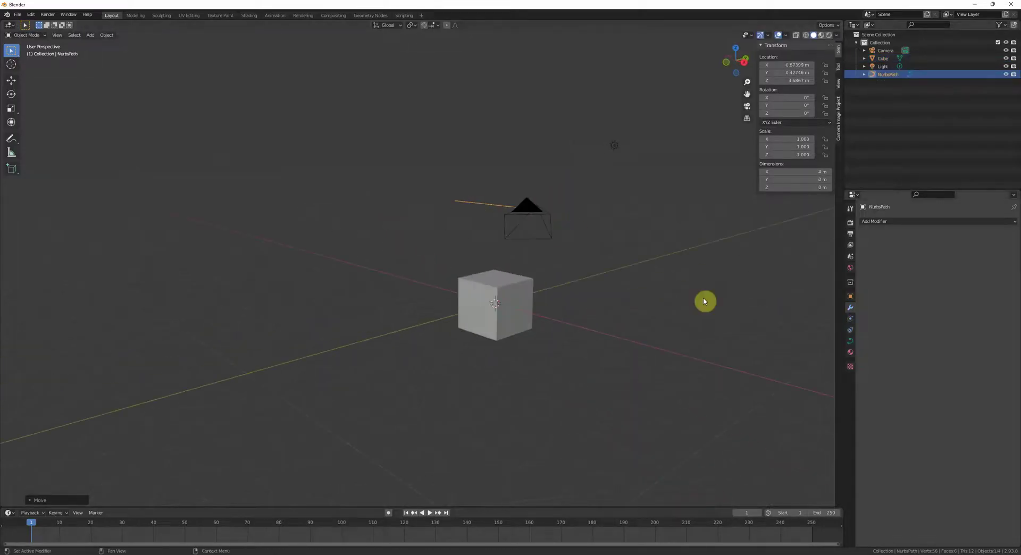
- Give the path a 0.66 m bevel depth to make a round tube
click(850, 341)
click(875, 357)
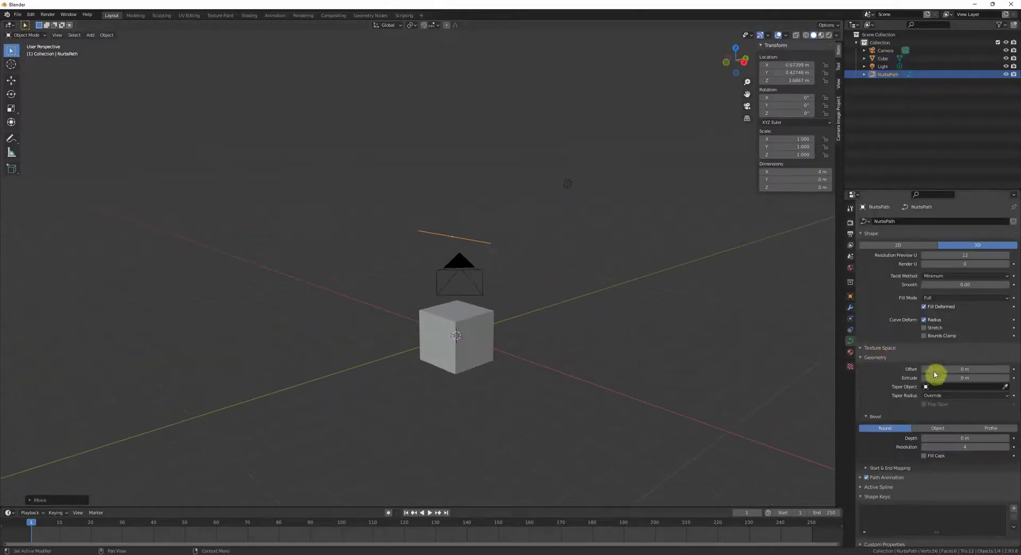
drag(951, 438, 983, 438)
- Raise the curve's middle control point in Edit Mode to arch the tube
middle_drag(611, 266, 483, 239)
key(Tab)
click(431, 239)
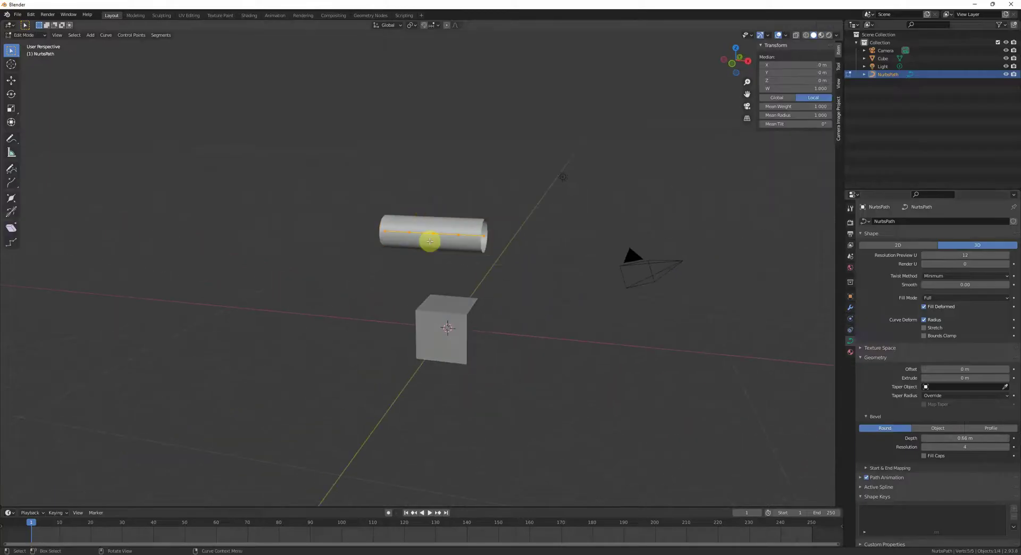
key(g)
click(425, 182)
key(Tab)
- Convert the arched tube curve into a mesh object
middle_drag(443, 185, 528, 218)
key(alt+c)
click(524, 214)
key(Tab)
middle_drag(416, 212, 509, 257)
key(Tab)
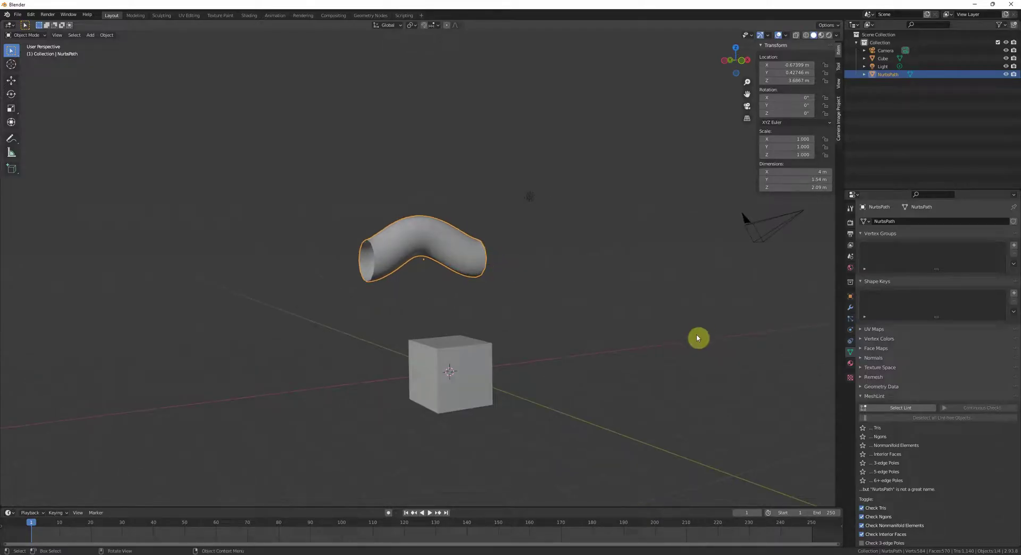
- Orbit around the arched tube and cube to inspect them from several angles
middle_drag(524, 301, 547, 303)
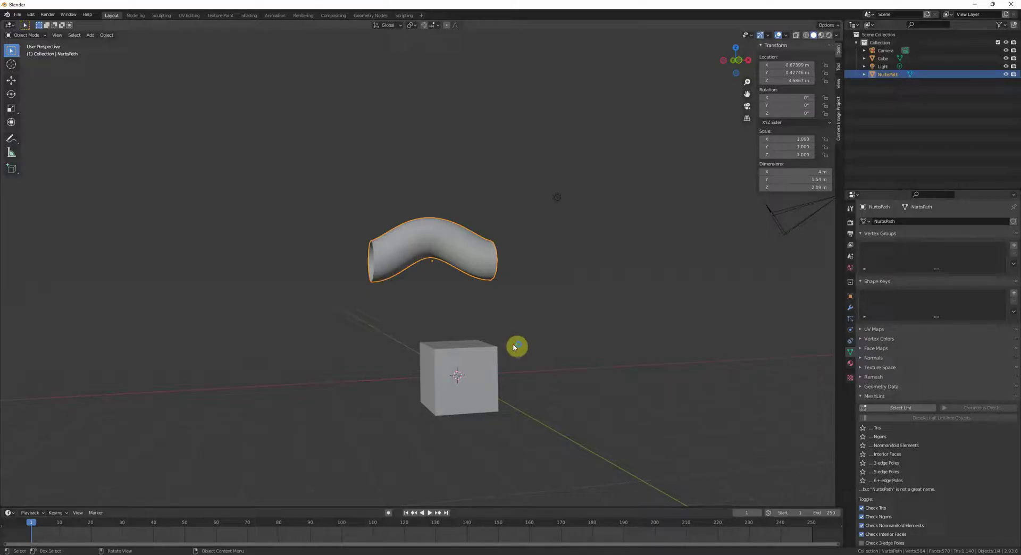
middle_drag(514, 344, 511, 351)
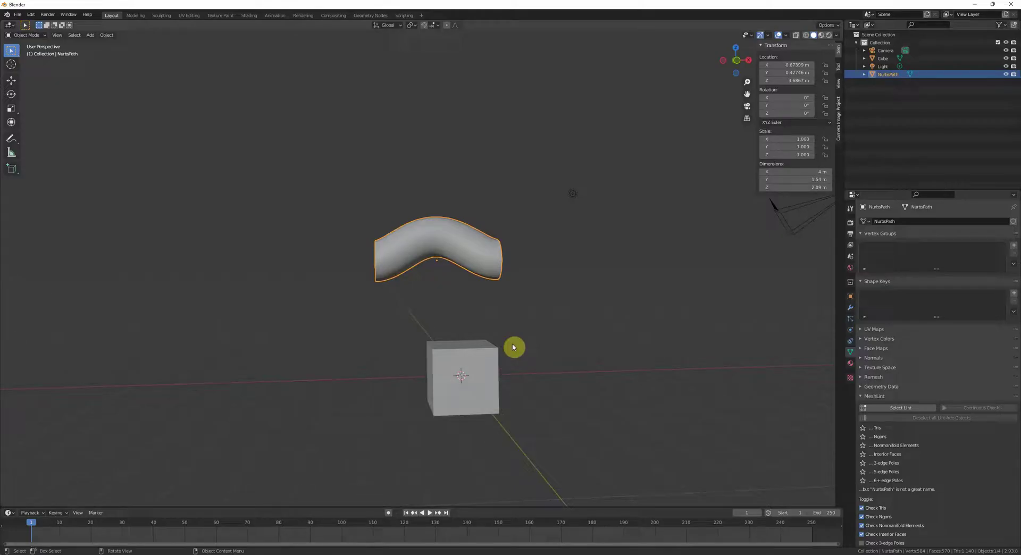
middle_drag(514, 347, 520, 346)
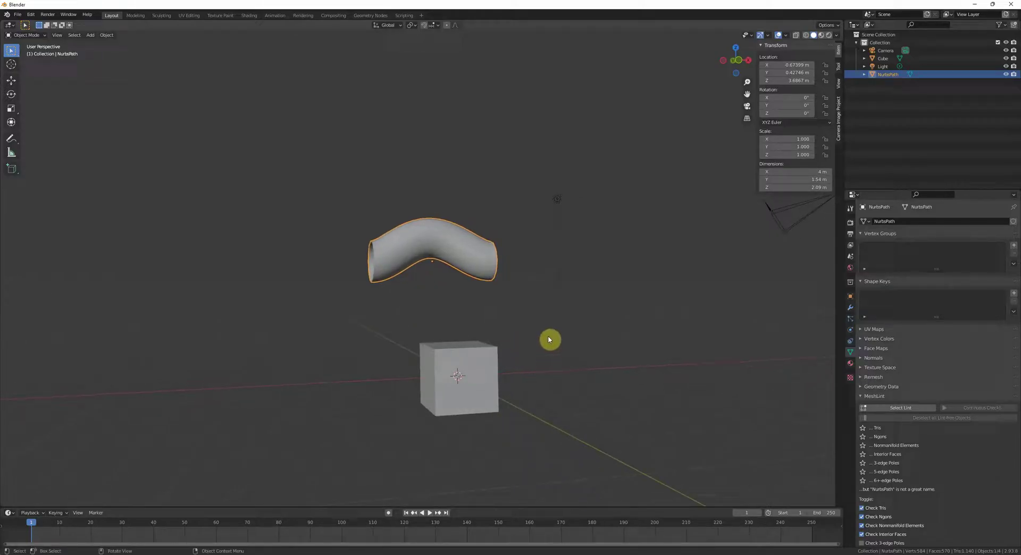
middle_drag(526, 339, 502, 332)
middle_drag(468, 225, 451, 289)
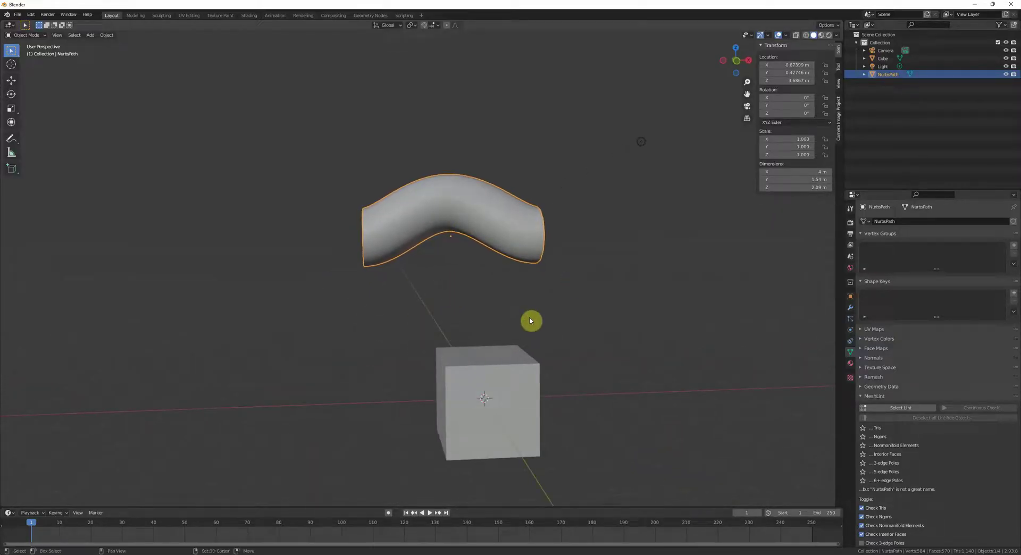
middle_drag(531, 321, 513, 344)
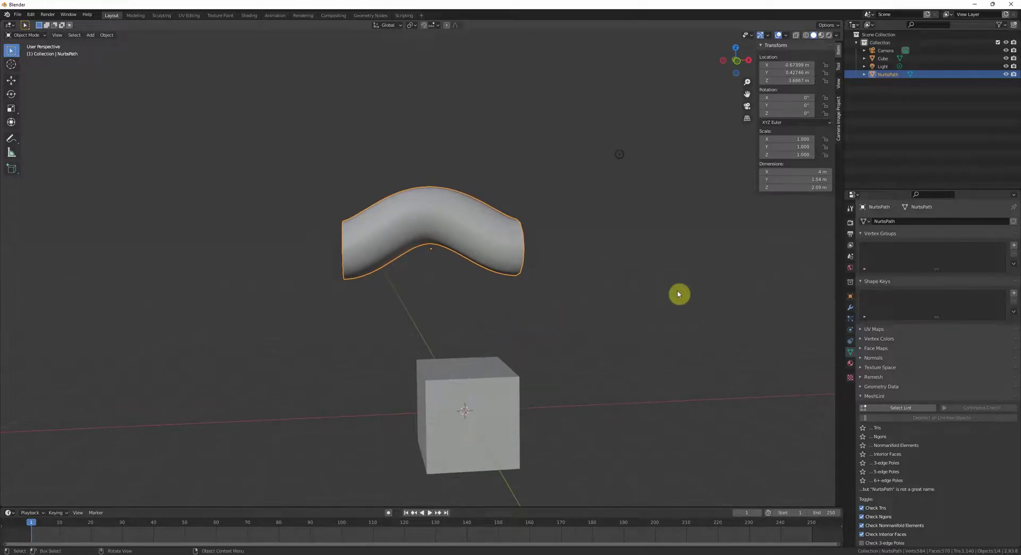
- Deselect the tube and set the scene's unit scale to 0.01
click(849, 235)
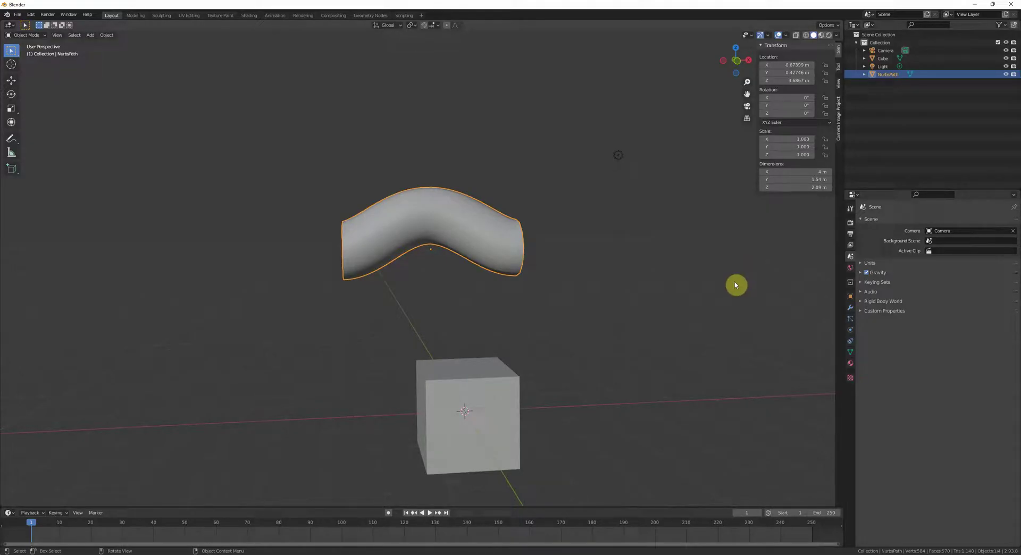
click(736, 285)
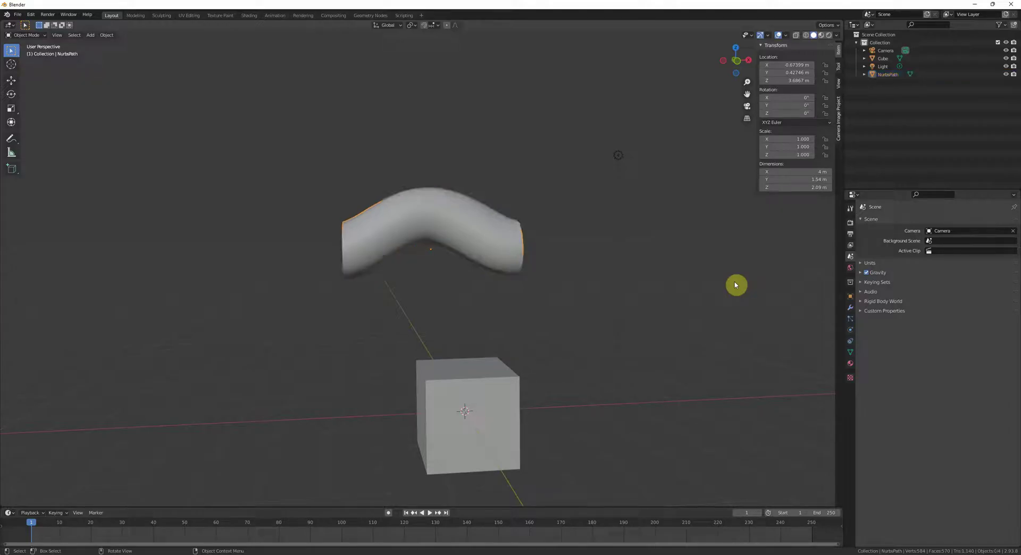
click(869, 262)
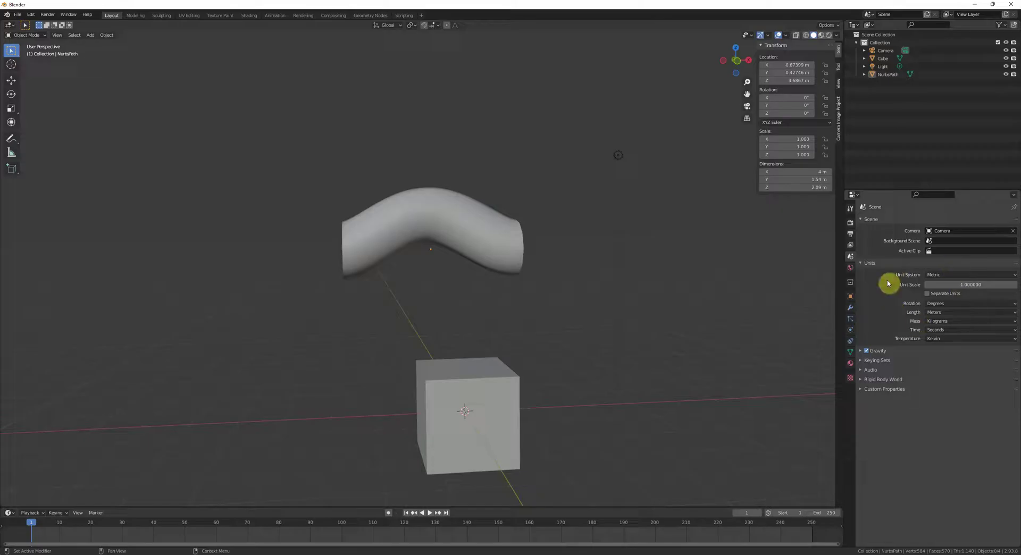
middle_drag(683, 264, 688, 267)
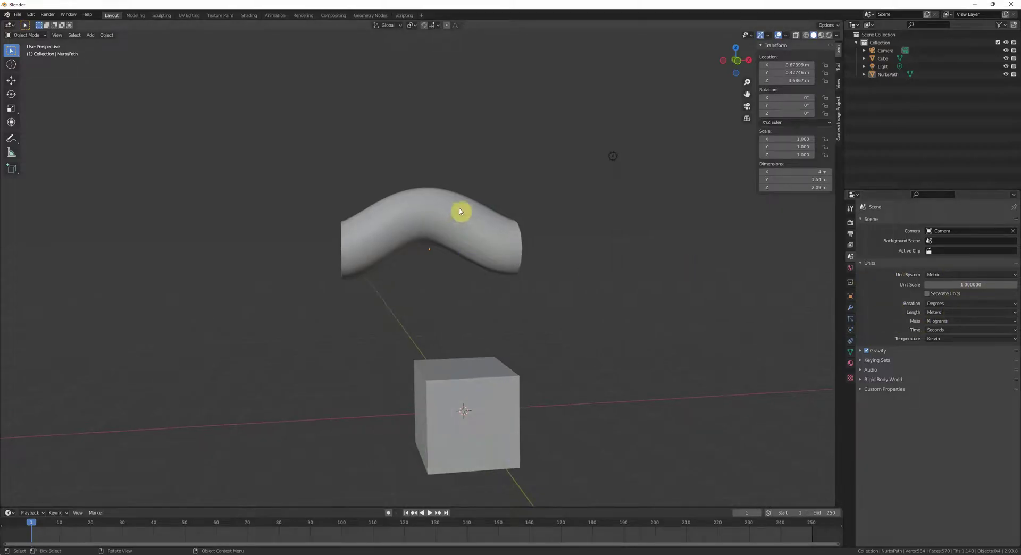
click(961, 285)
text(.01)
key(Return)
- Reselect the cube and recommit the 0.01 unit scale
click(469, 393)
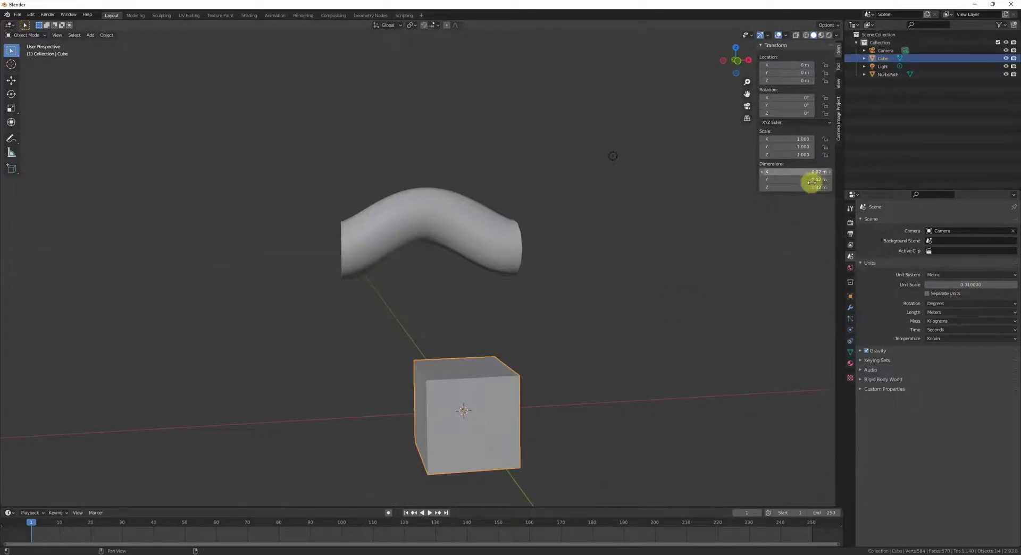
click(762, 295)
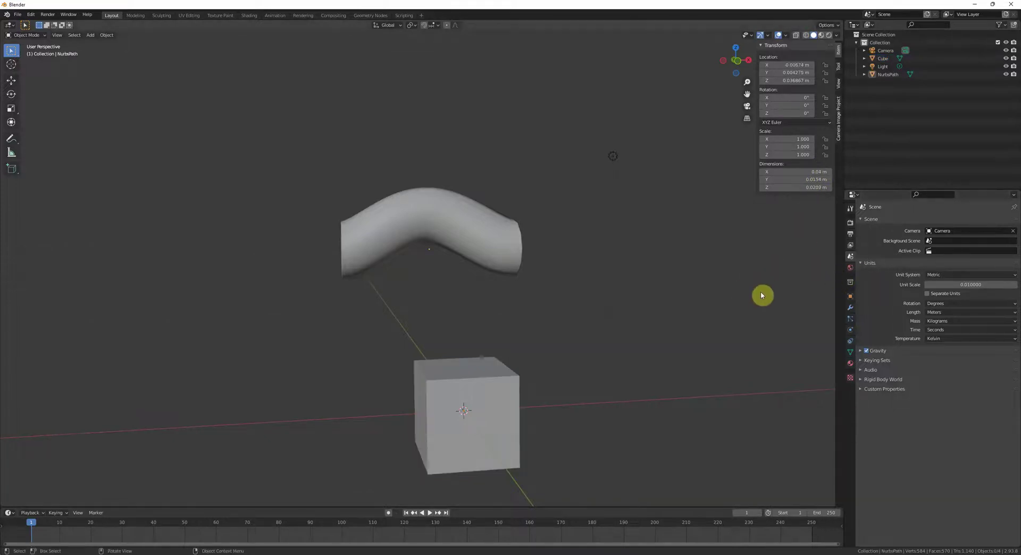
key(ctrl+z)
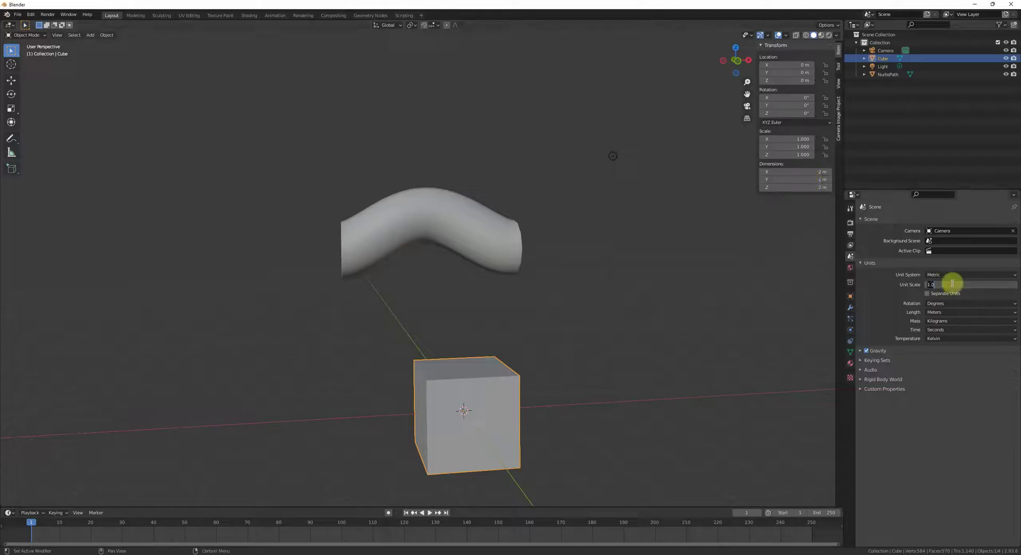
key(Return)
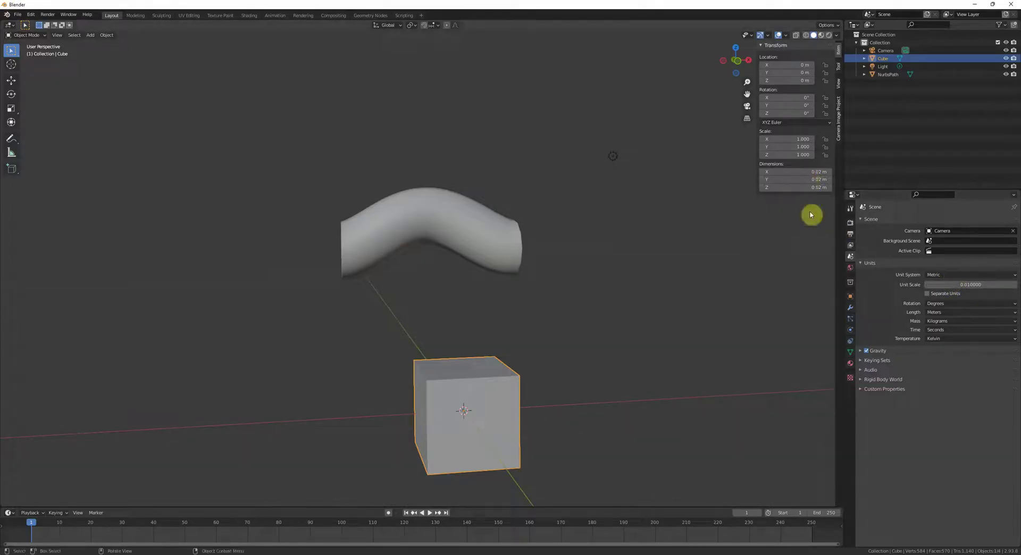
scroll(510, 357, down, 3)
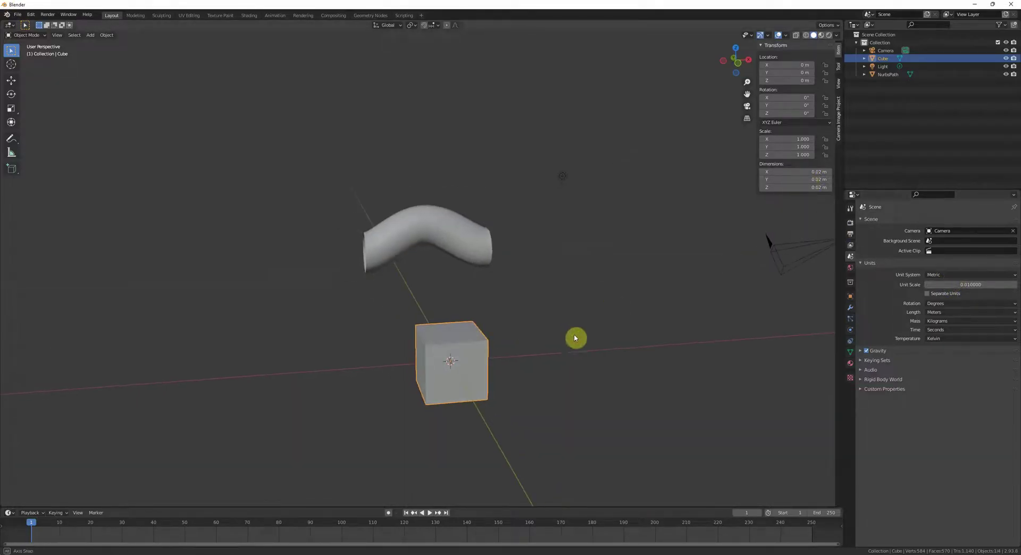
middle_drag(578, 341, 514, 369)
- Scale the cube up, then start another rescale and cancel it
key(s)
click(827, 347)
scroll(622, 351, down, 6)
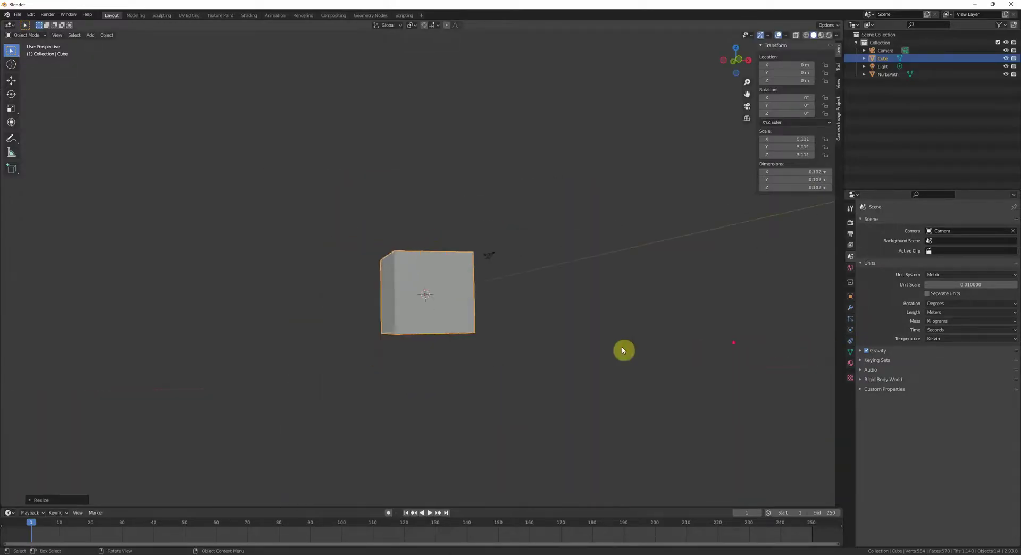
key(s)
right_click(634, 309)
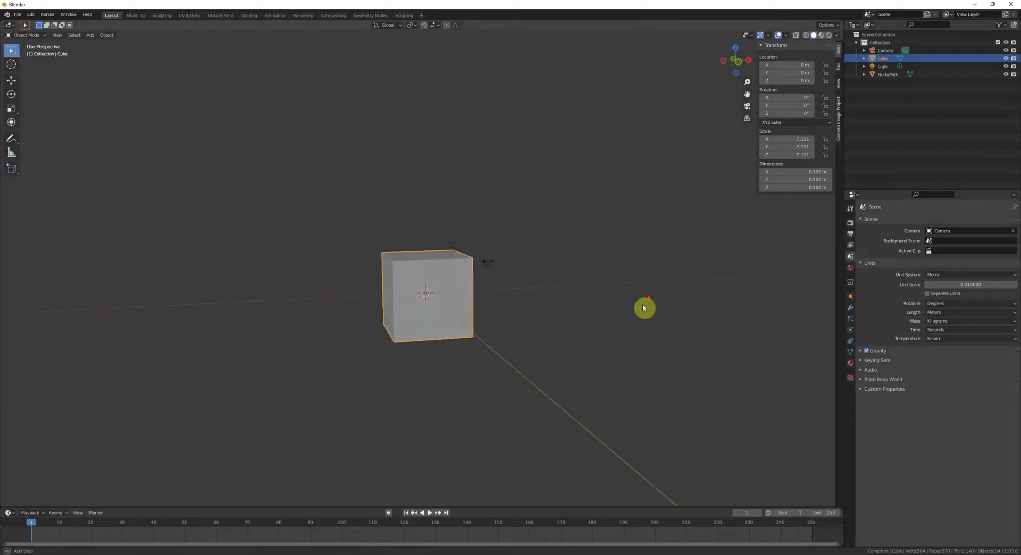
- Reset the cube's scale and set it to 100 on every axis
key(ctrl+z)
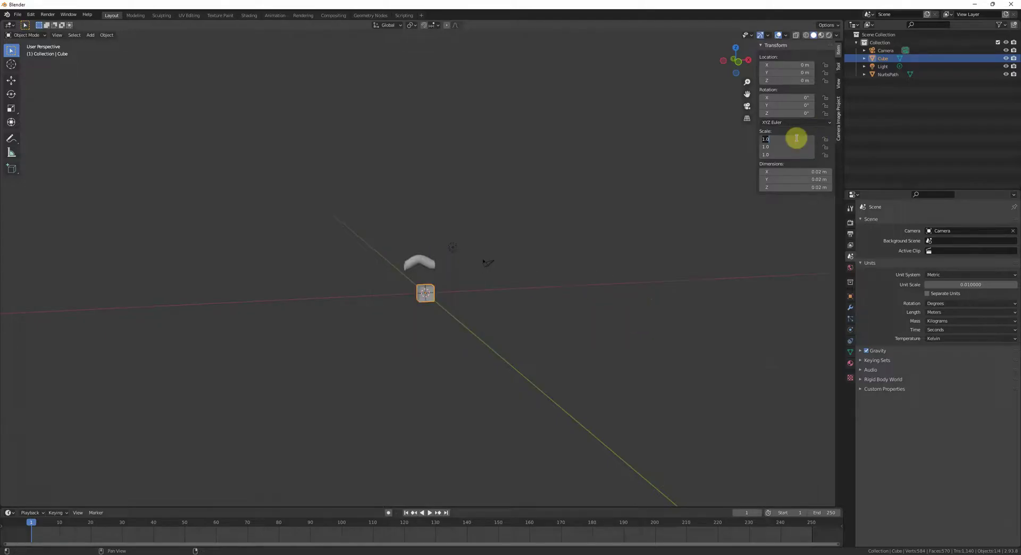
text(100)
key(Return)
scroll(454, 274, down, 8)
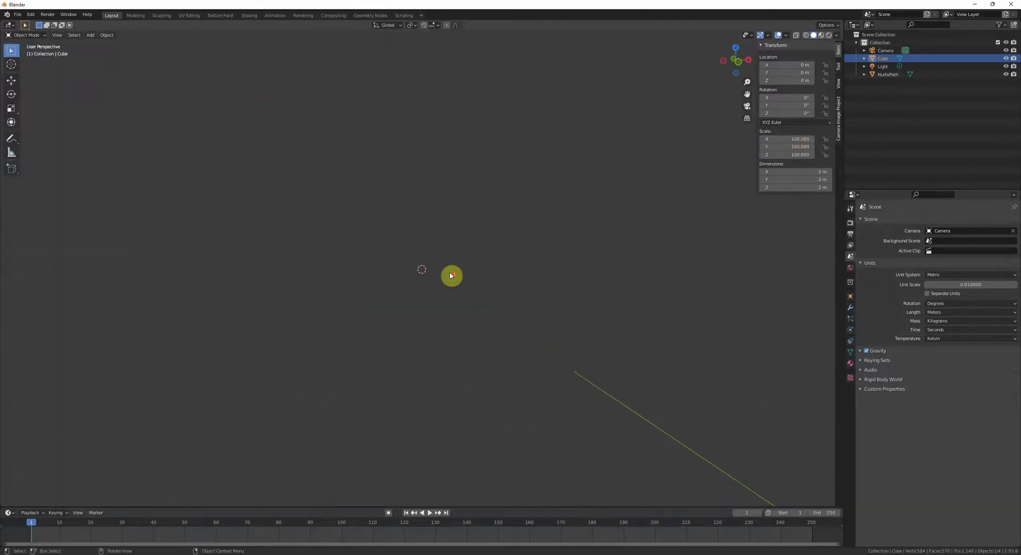
scroll(454, 275, up, 3)
middle_drag(456, 276, 471, 303)
scroll(474, 305, down, 3)
scroll(601, 256, up, 3)
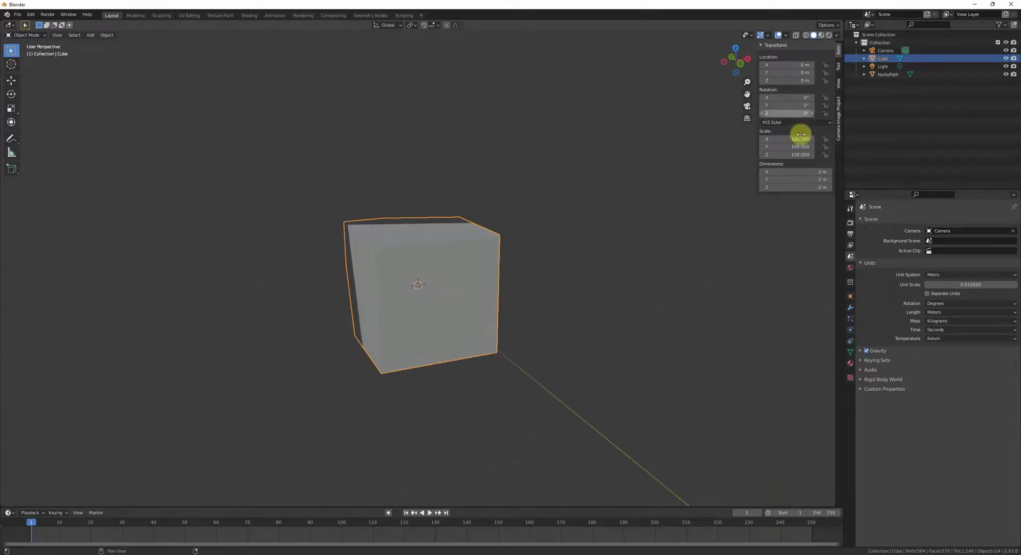
- Set the viewport clip start to 0.01 m and clip end to 1000 m
click(838, 89)
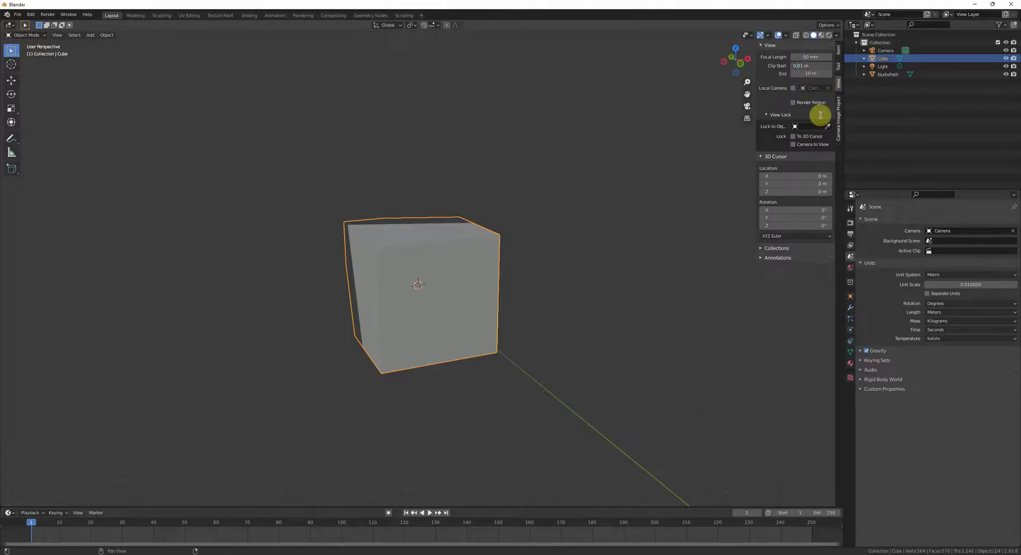
key(Return)
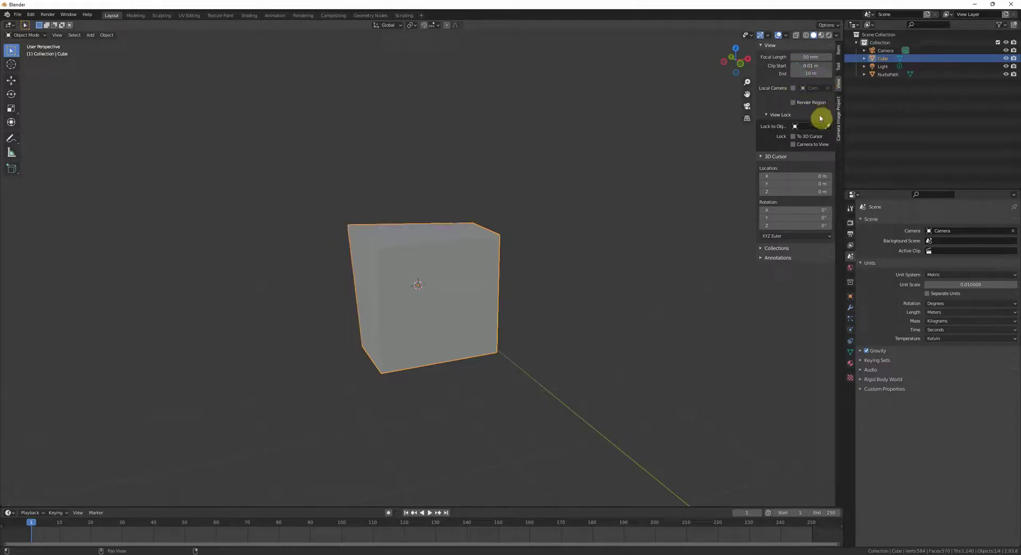
text(00)
key(Return)
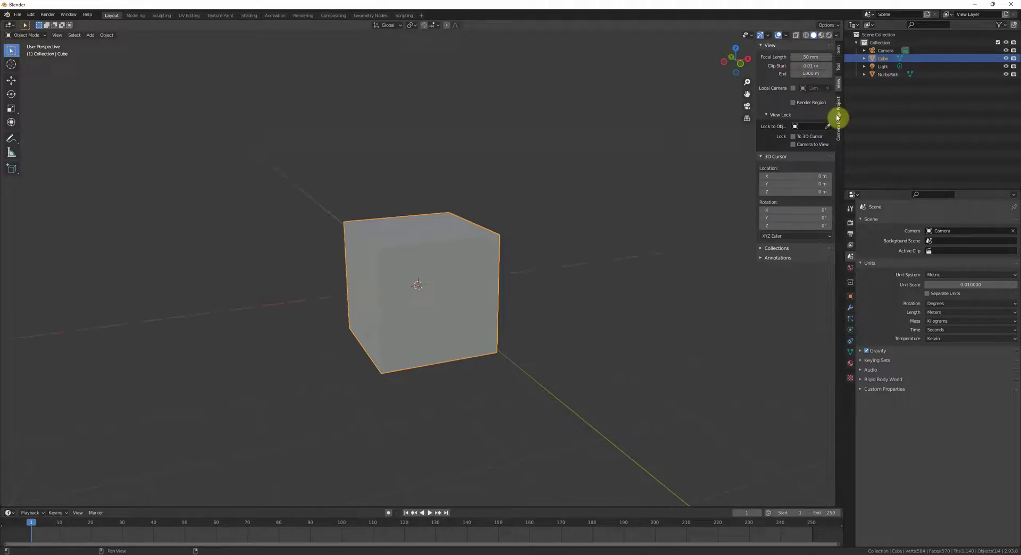
scroll(550, 197, down, 12)
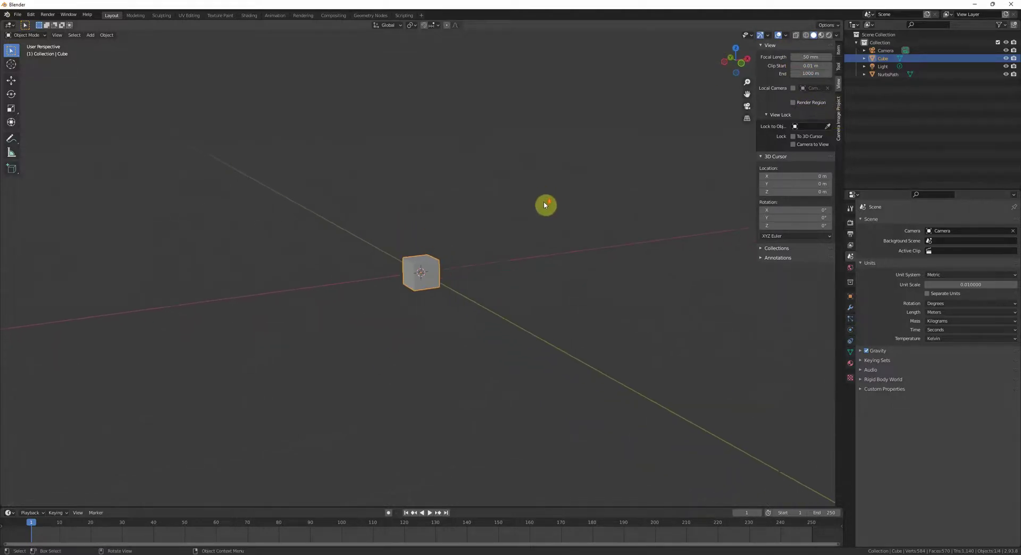
scroll(552, 211, down, 3)
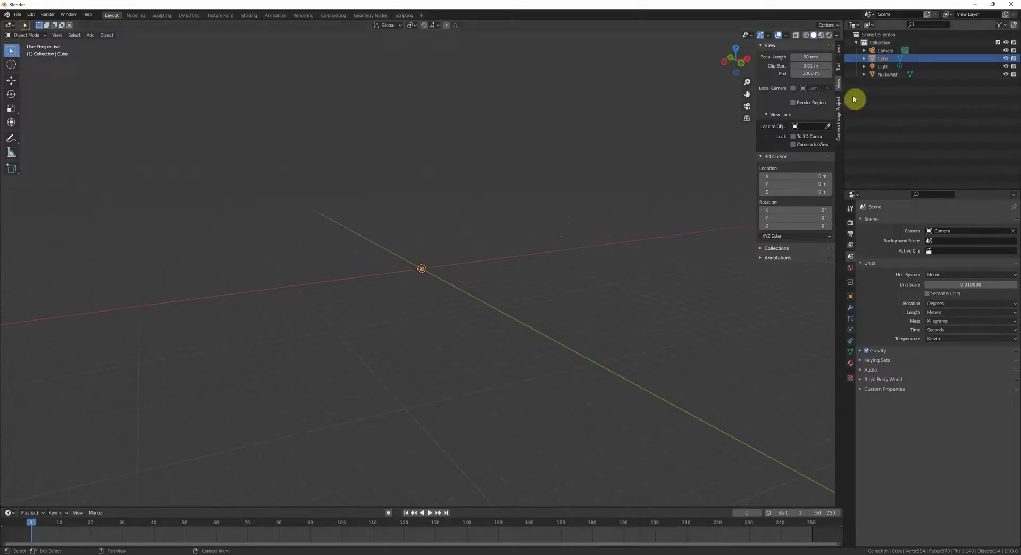
scroll(562, 234, up, 5)
scroll(563, 234, up, 4)
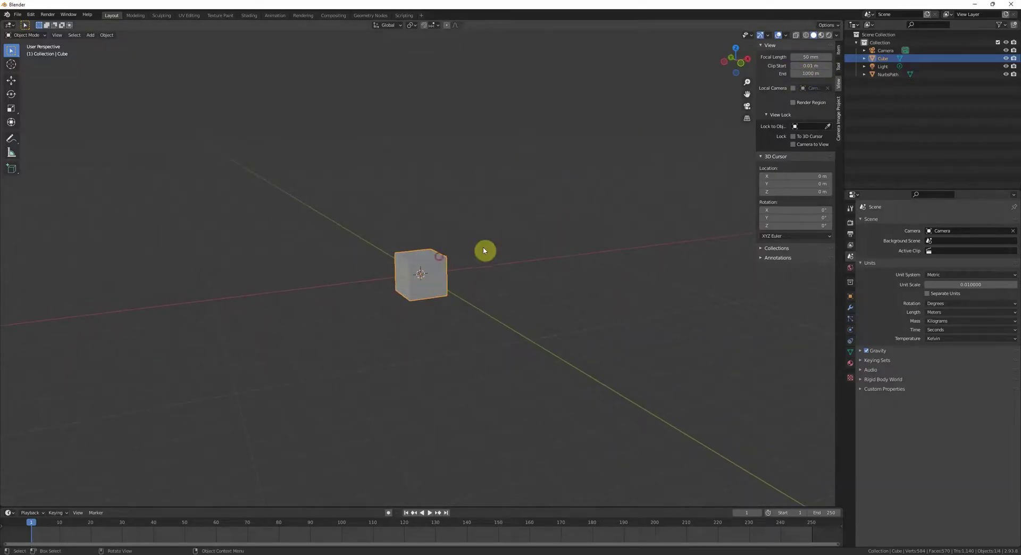
- Orbit and pan the view to face the cube more directly
middle_drag(484, 251, 505, 256)
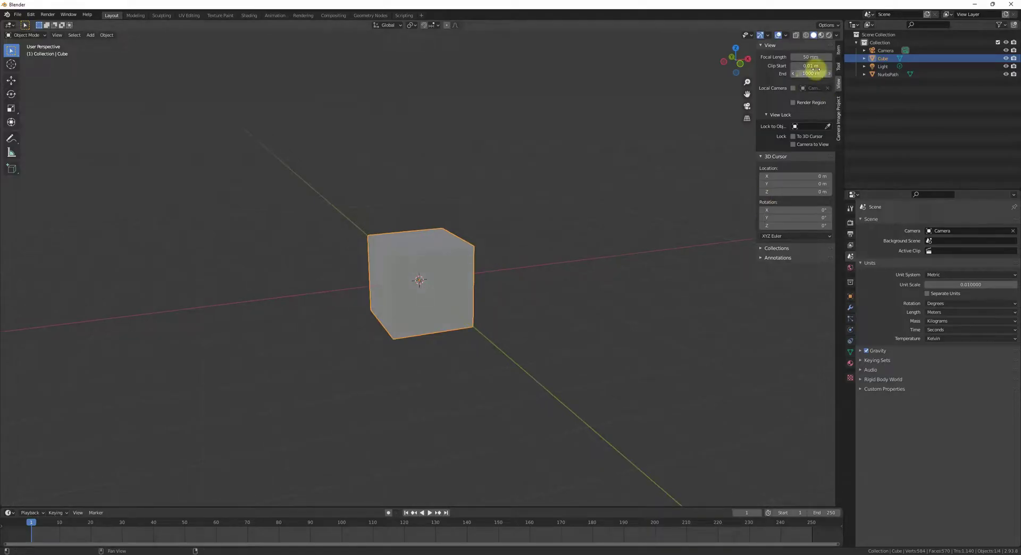
drag(746, 95, 593, 220)
middle_drag(593, 220, 479, 215)
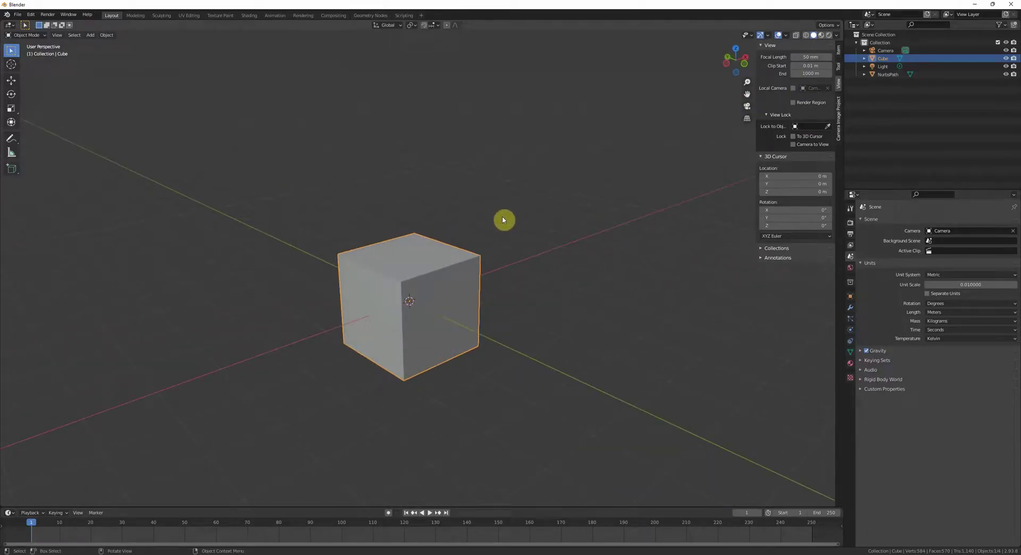
middle_drag(503, 220, 526, 226)
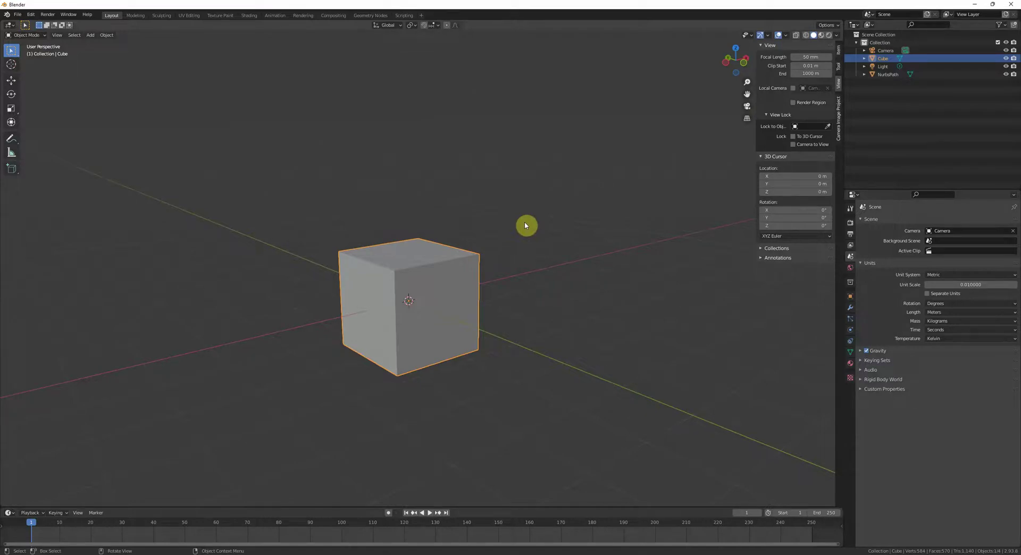
middle_drag(525, 225, 490, 226)
right_click(445, 230)
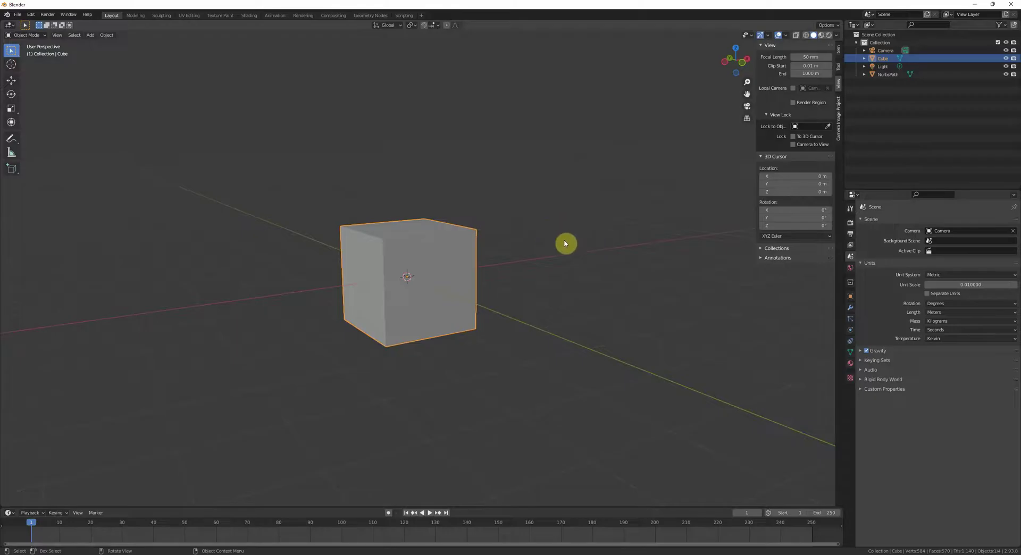
- Keep the unit system on Metric and deselect the cube
middle_drag(574, 241, 580, 239)
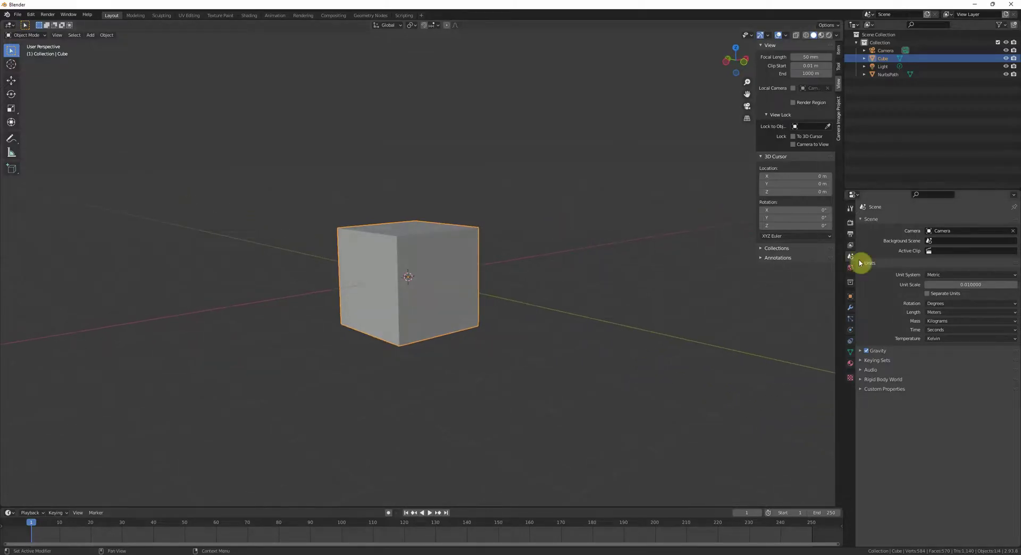
click(954, 276)
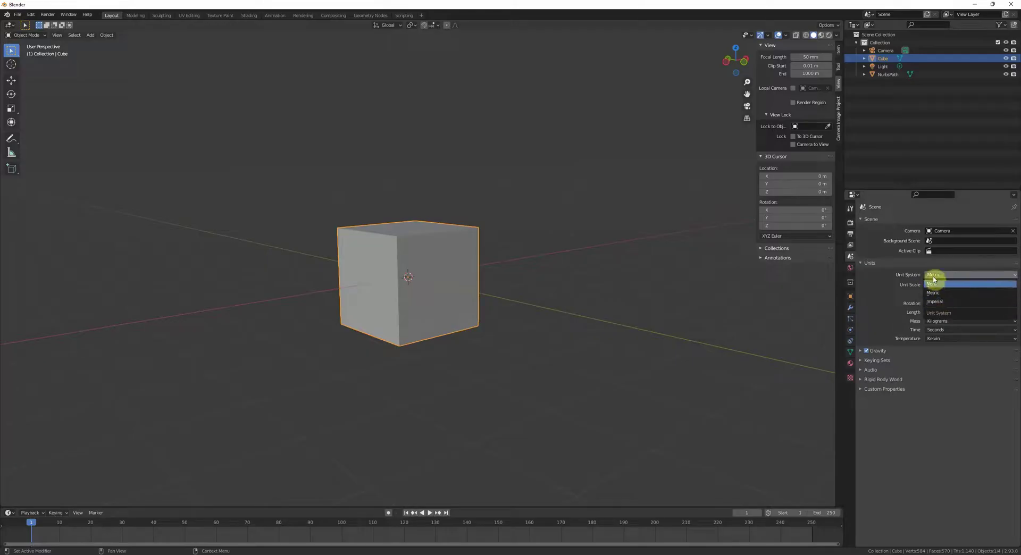
click(942, 292)
click(763, 304)
middle_drag(744, 285, 686, 283)
- Place the 3D cursor on the cube, add a camera there, and look through it
middle_drag(441, 253, 434, 237)
shift+right_click(434, 237)
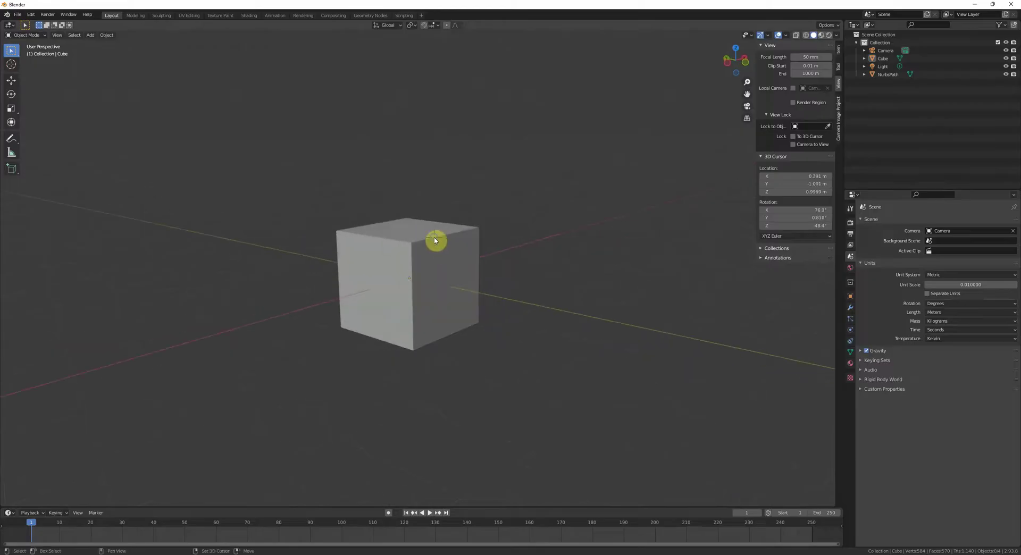
key(shift+a)
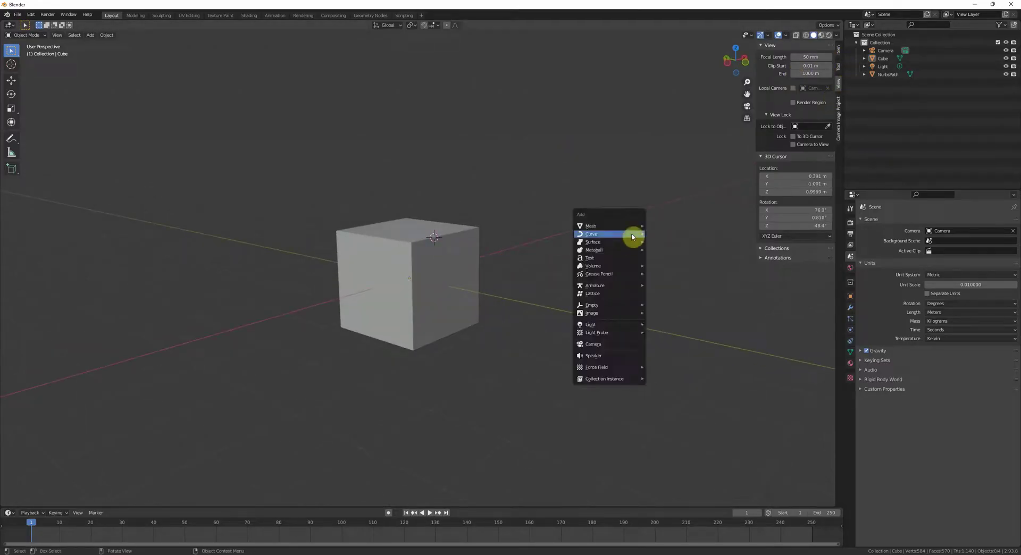
click(598, 344)
key(g)
click(656, 273)
key(ctrl+KP_0)
- Set the new camera's clip end to 1000 m and clip start to 0.01 m
click(851, 330)
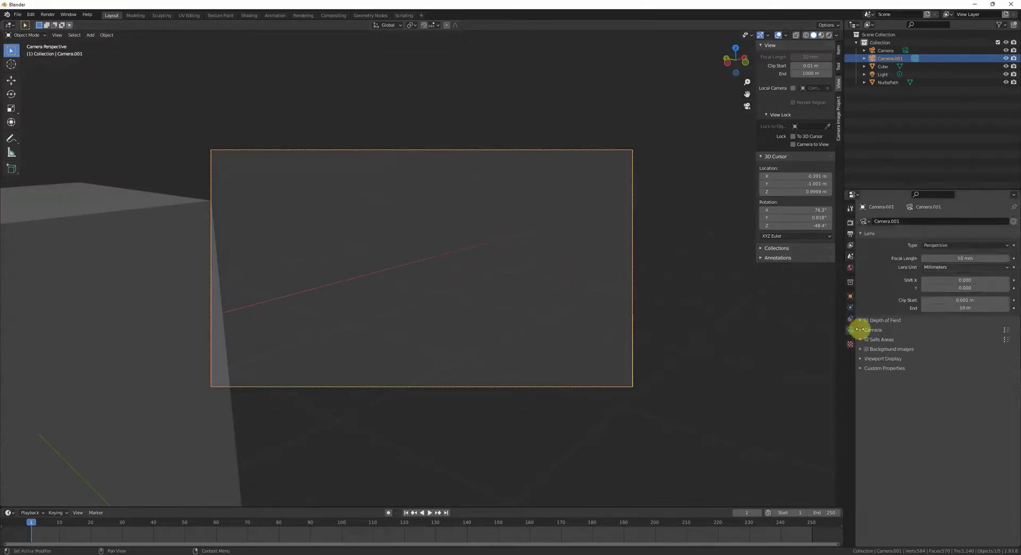
click(946, 309)
text(00)
key(Return)
key(Left)
key(Left)
key(Left)
key(Left)
key(Left)
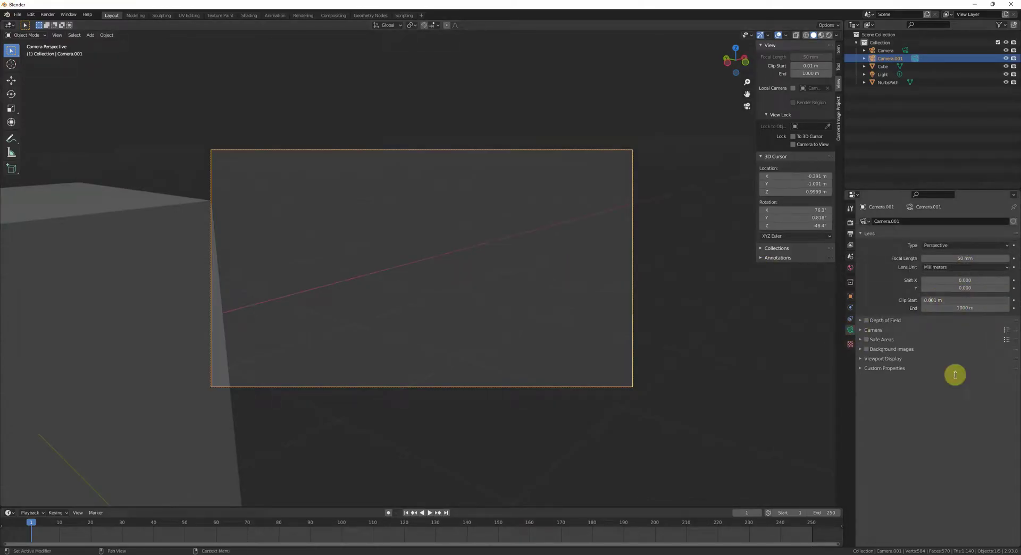
scroll(501, 237, down, 1)
shift+middle_drag(501, 237, 621, 220)
- Lock the camera to the view and pan to frame the cube
click(793, 144)
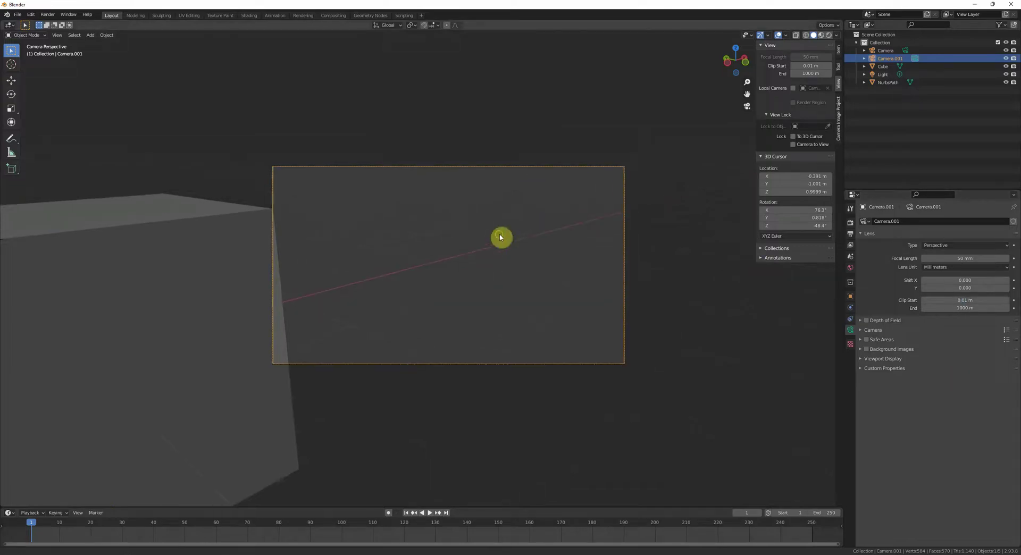
scroll(501, 251, down, 6)
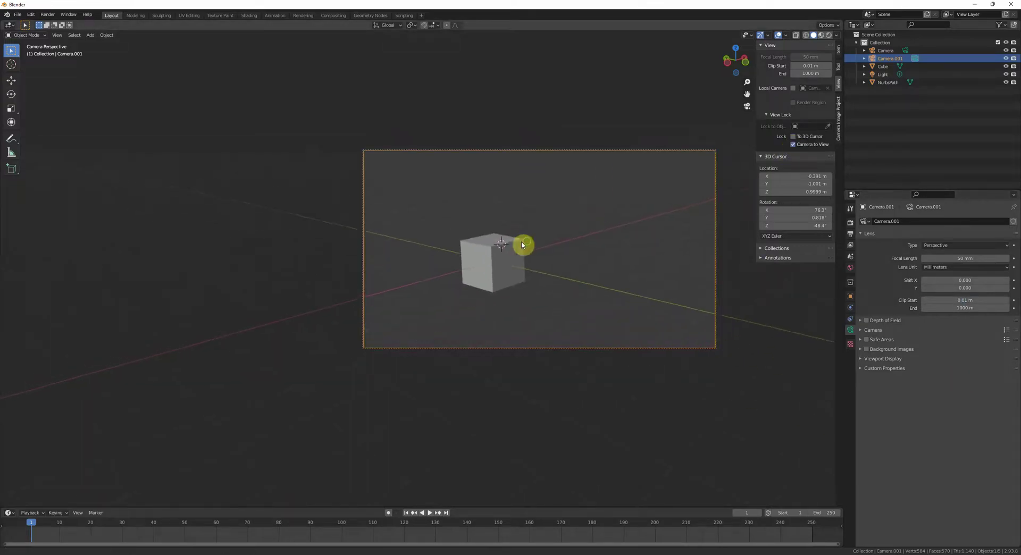
scroll(564, 234, up, 2)
shift+middle_drag(708, 171, 731, 166)
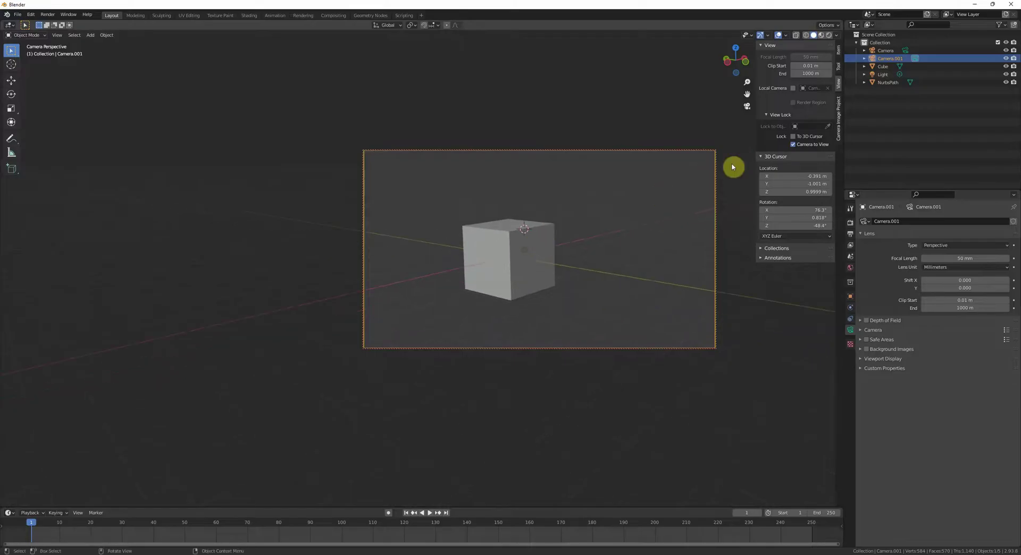
- Unlock the camera from the view, select the cube, and enter Edit Mode
click(792, 144)
shift+middle_drag(563, 267, 488, 295)
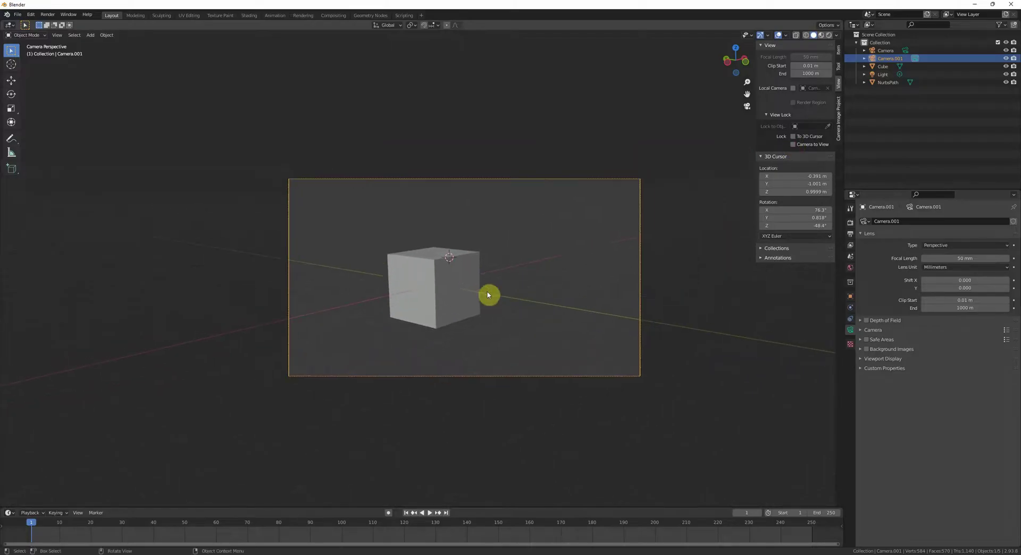
scroll(488, 295, up, 2)
click(441, 295)
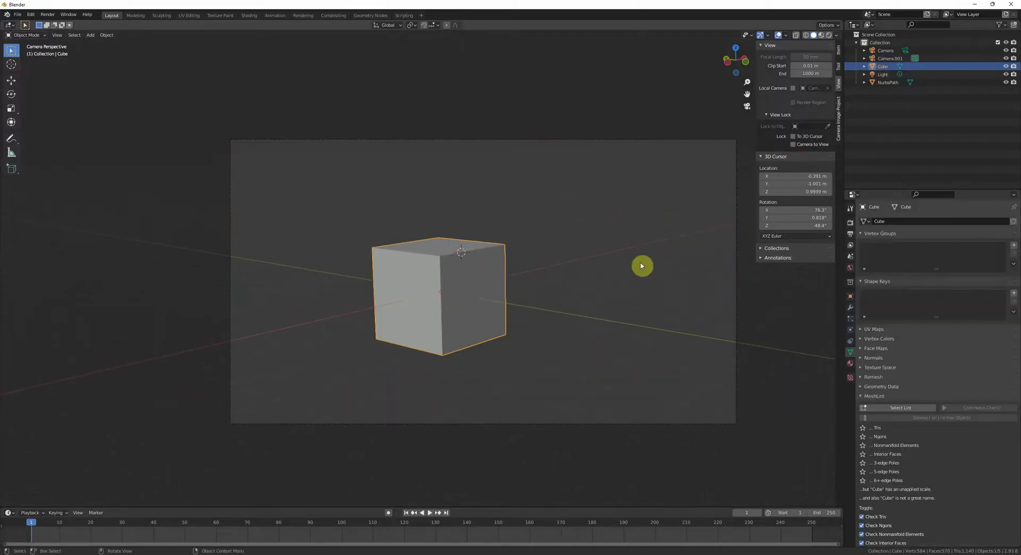
shift+middle_drag(597, 285, 574, 273)
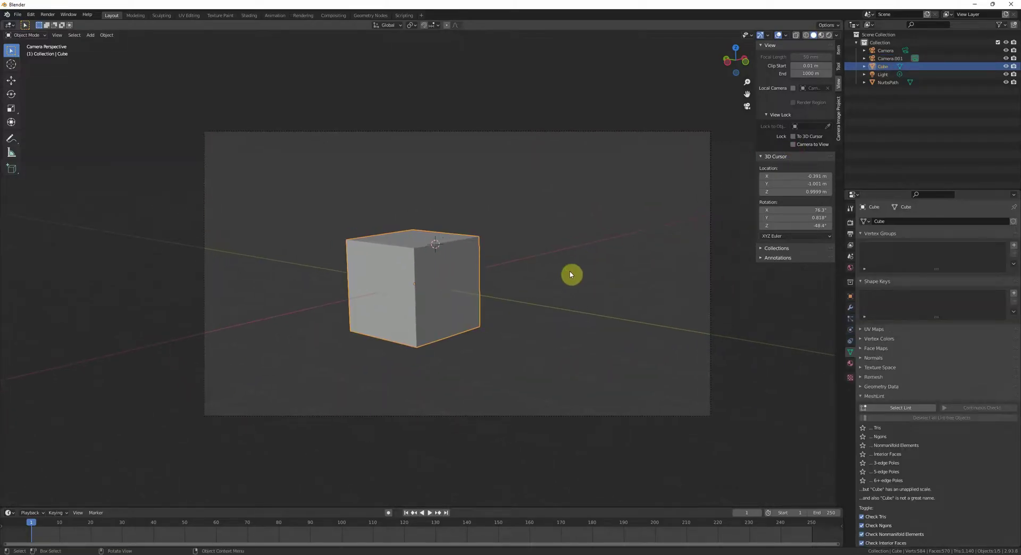
key(Tab)
- Move the 3D cursor beside the cube, return to Object Mode, and reselect the cube
shift+middle_drag(458, 305, 497, 280)
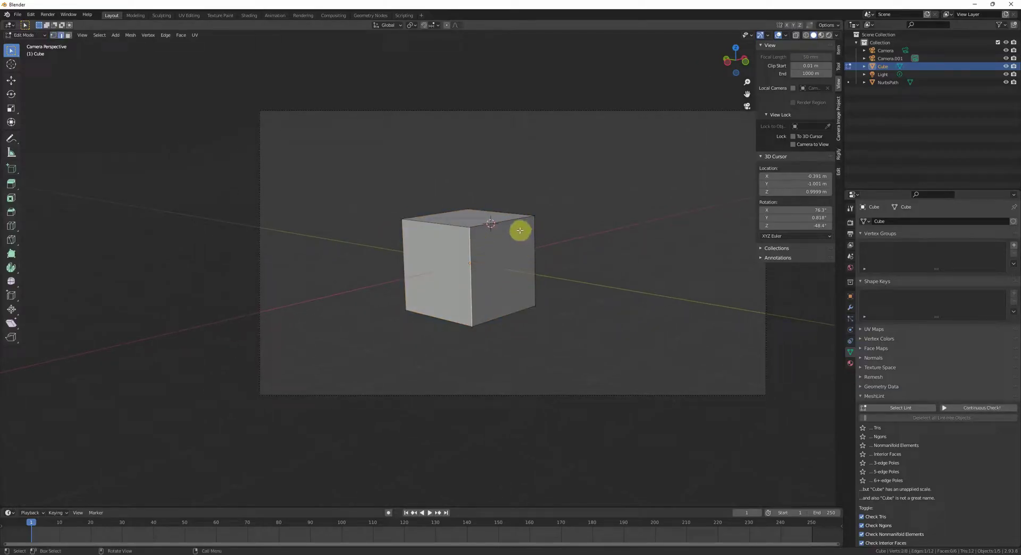
shift+middle_drag(456, 223, 470, 242)
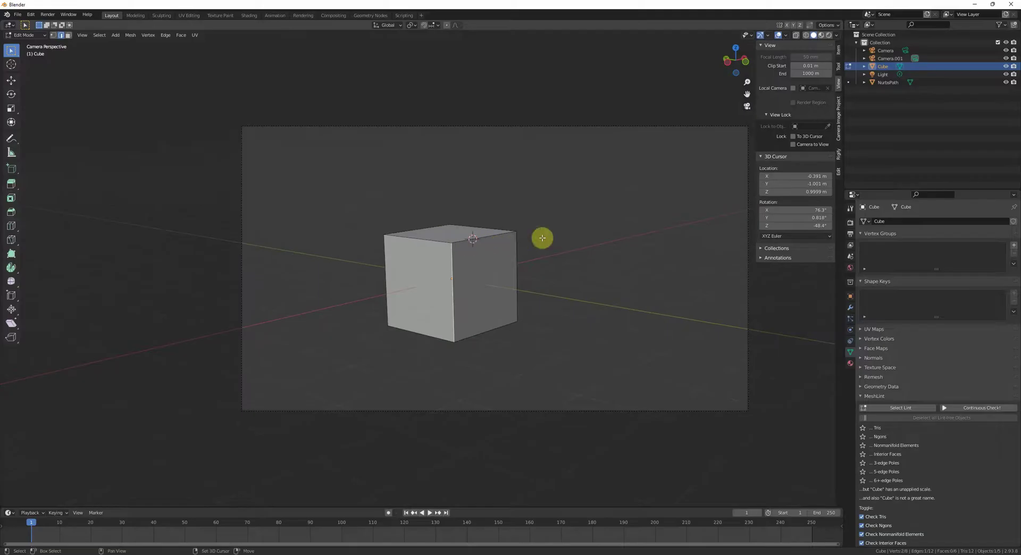
shift+right_click(626, 282)
key(Tab)
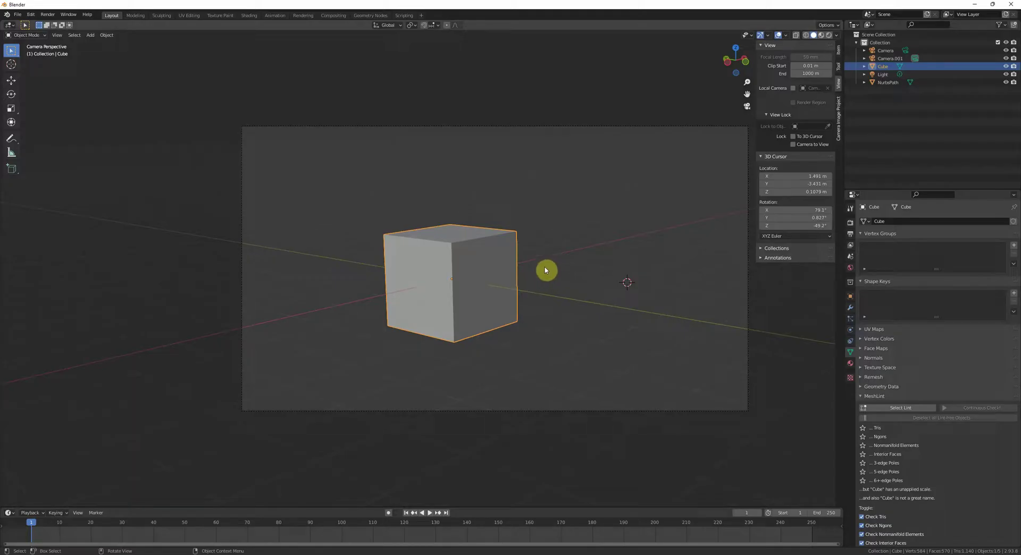
click(539, 243)
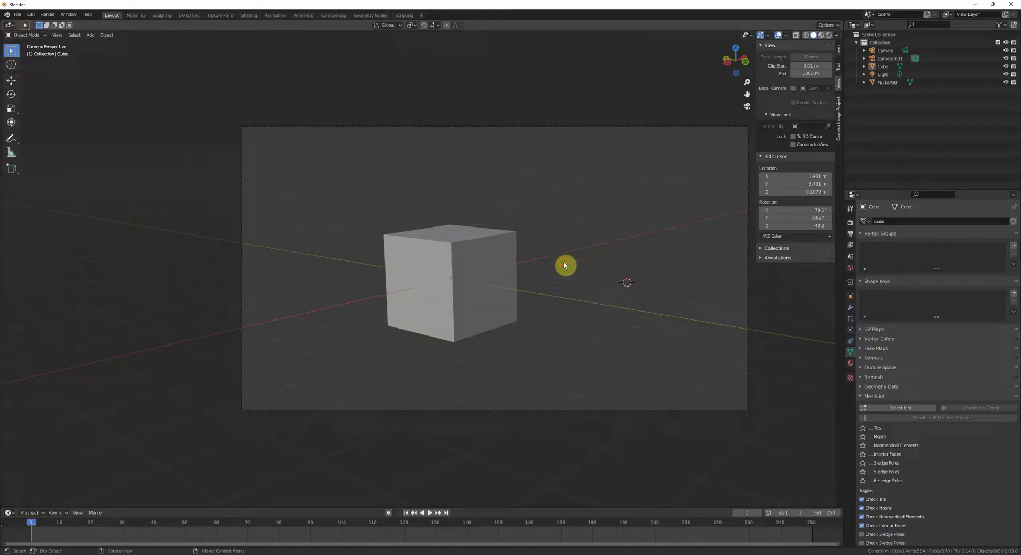
click(500, 265)
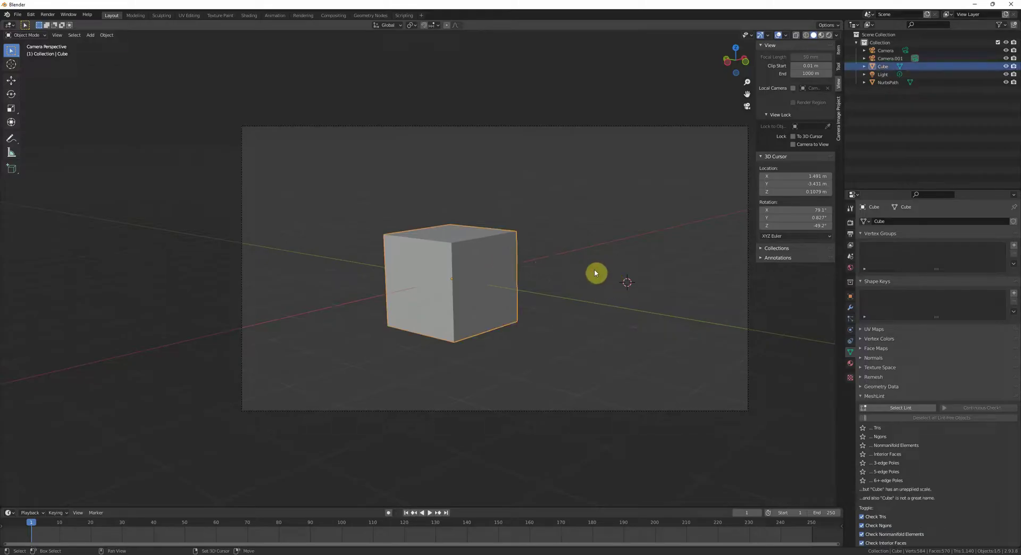
shift+middle_drag(596, 273, 553, 262)
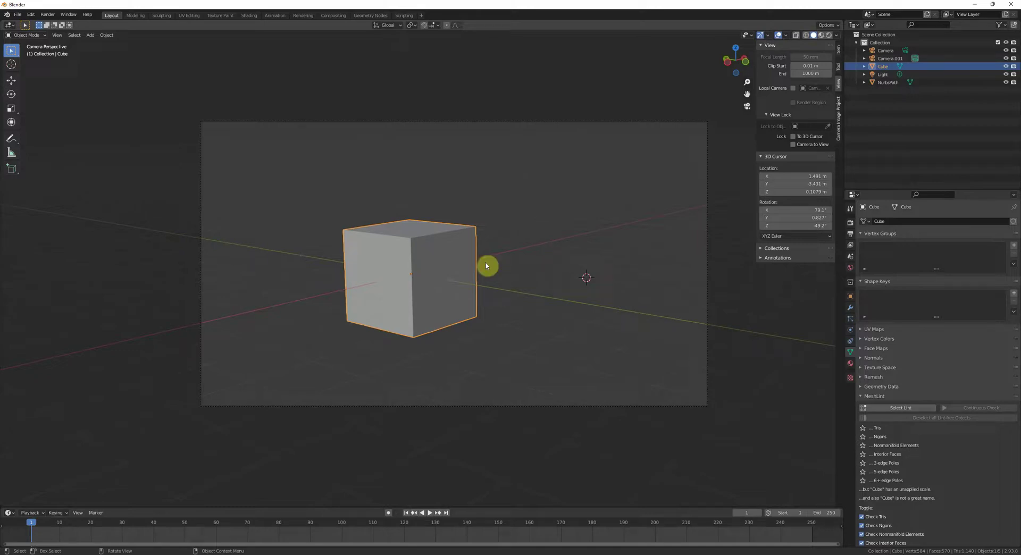
- In Edit Mode, select all of the cube and average its normals by Face Area
key(Tab)
key(a)
key(F3)
text(average)
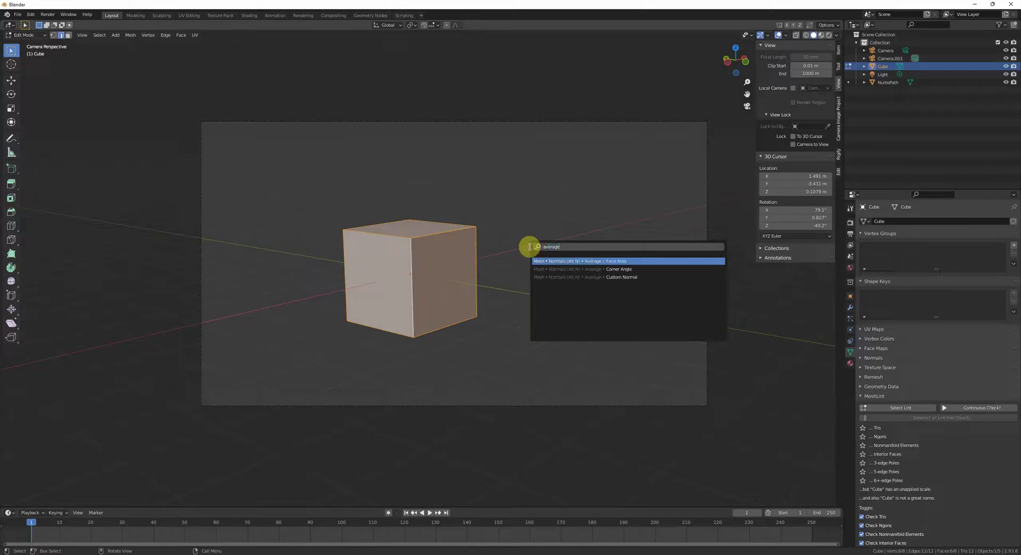
click(541, 262)
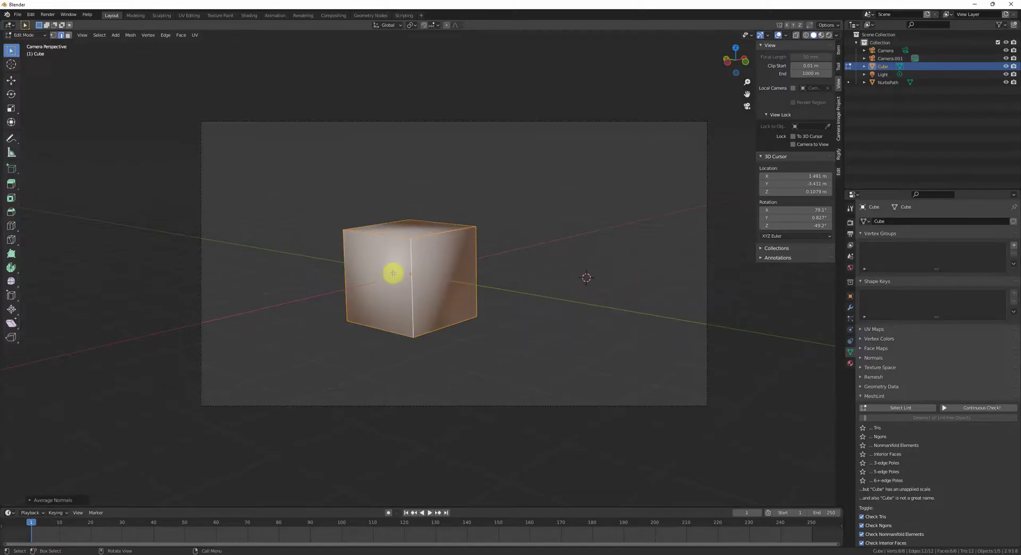
- Enable Auto Smooth in the cube's Normals settings and adjust its angle
mouse_move(433, 228)
middle_down()
mouse_move(506, 257)
mouse_move(464, 268)
middle_up()
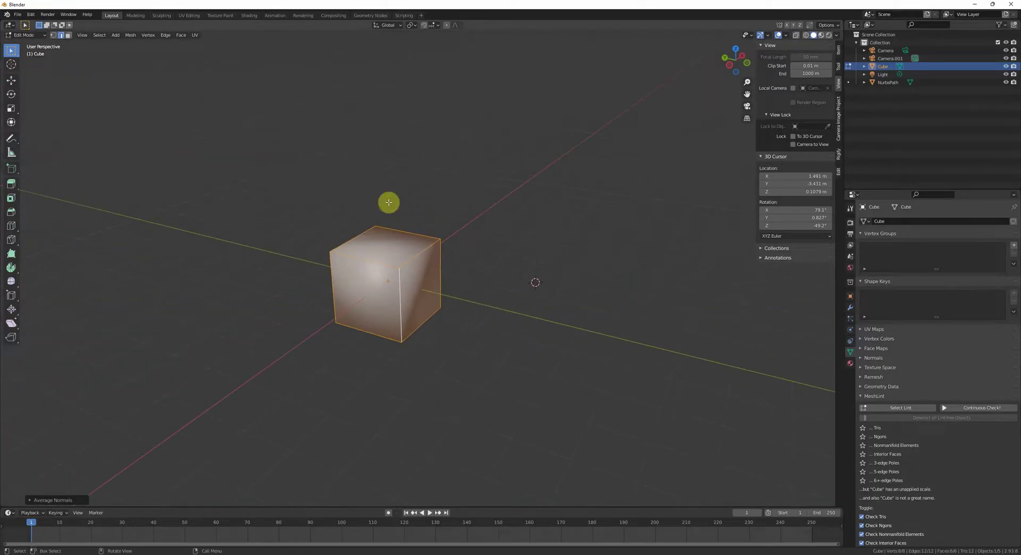
click(880, 358)
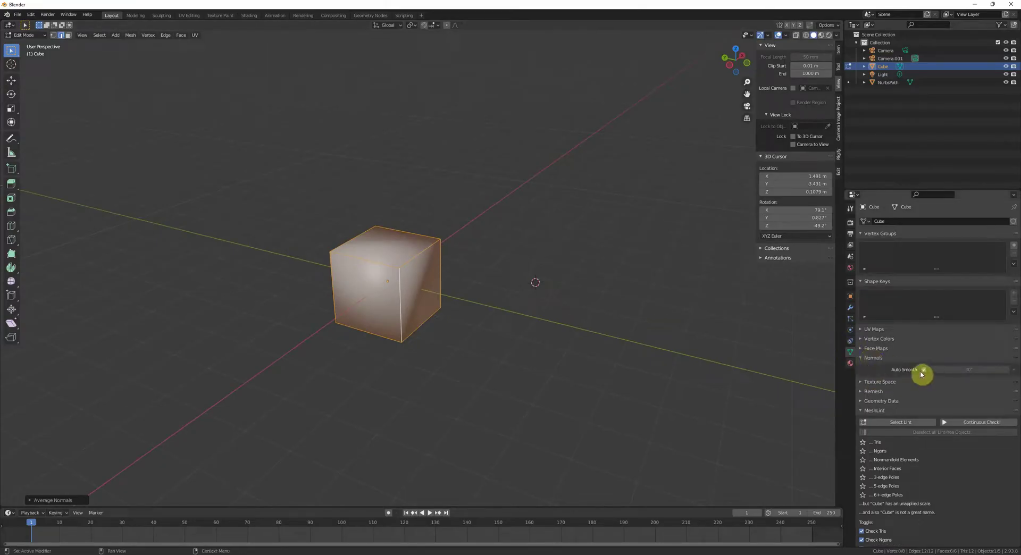
key(Tab)
middle_drag(617, 323, 638, 327)
key(Tab)
drag(963, 368, 973, 367)
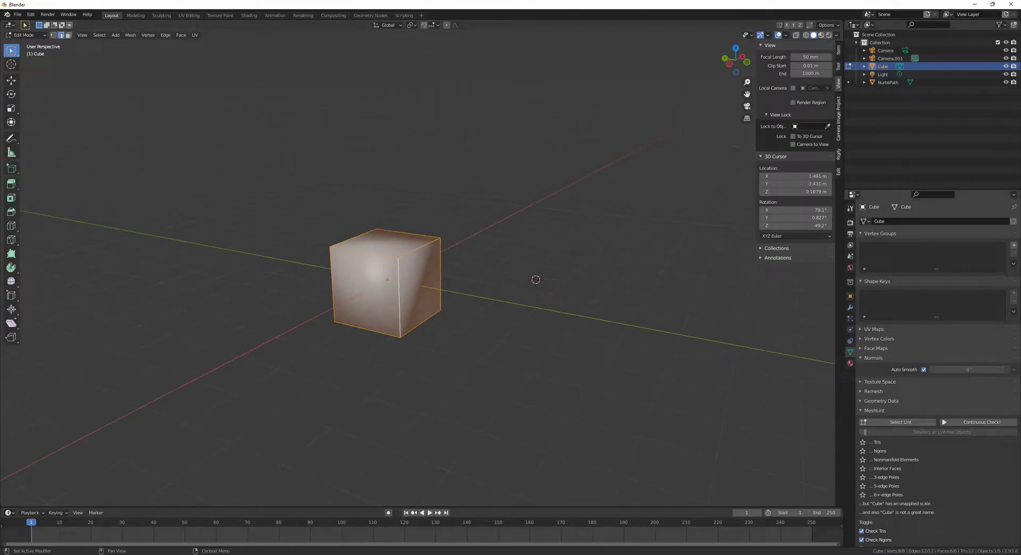
- Uncheck Auto Smooth so the cube shades flat again
key(Tab)
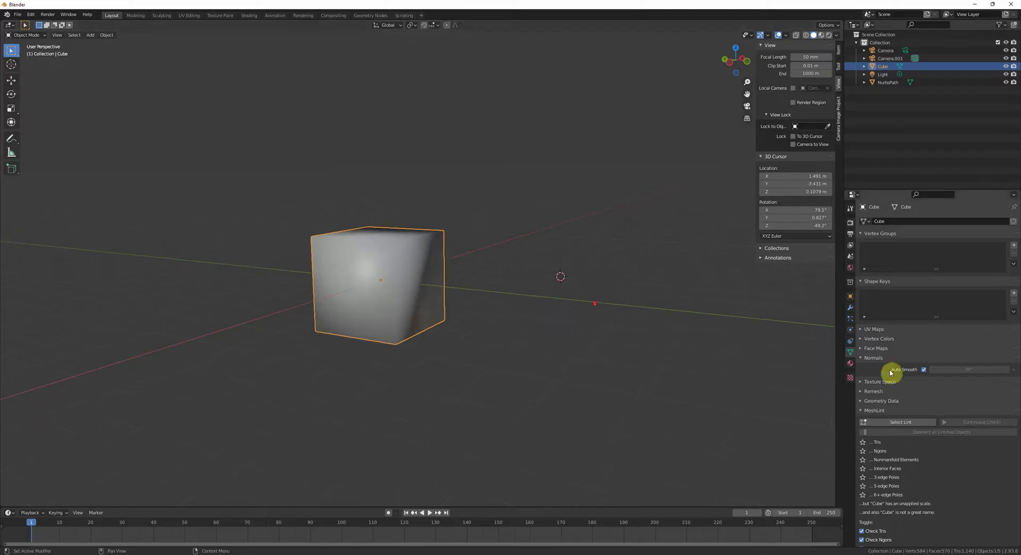
click(924, 370)
key(Tab)
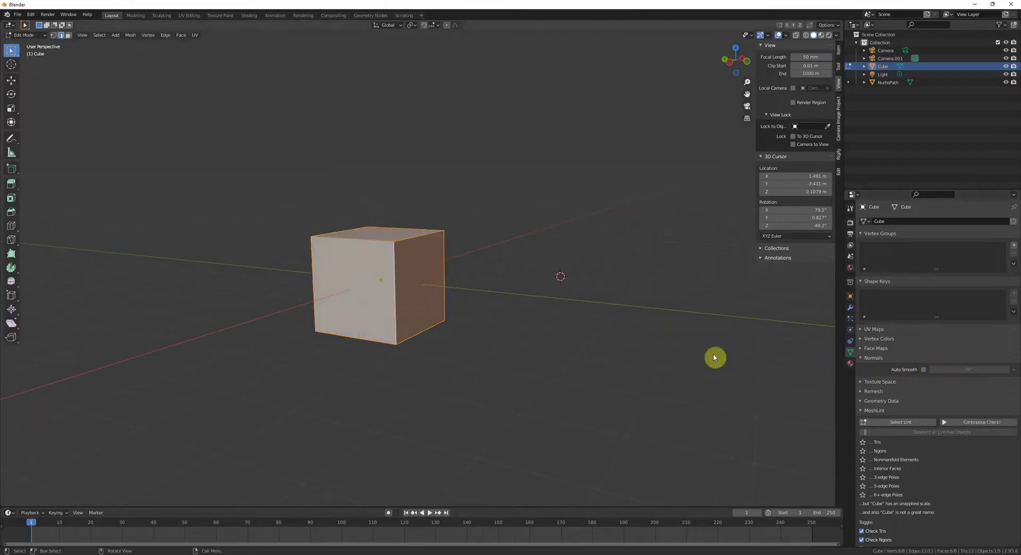
shift+middle_drag(633, 319, 665, 328)
key(Tab)
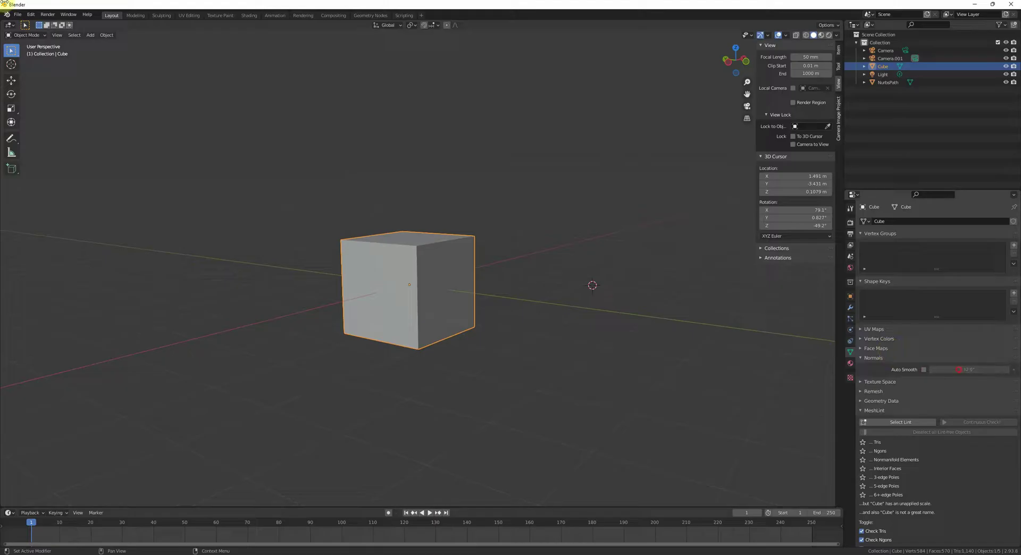
- Orbit around the cube, then in Edit Mode reopen the operator search listing Average > Face Area
middle_drag(734, 335, 604, 310)
middle_drag(453, 237, 540, 285)
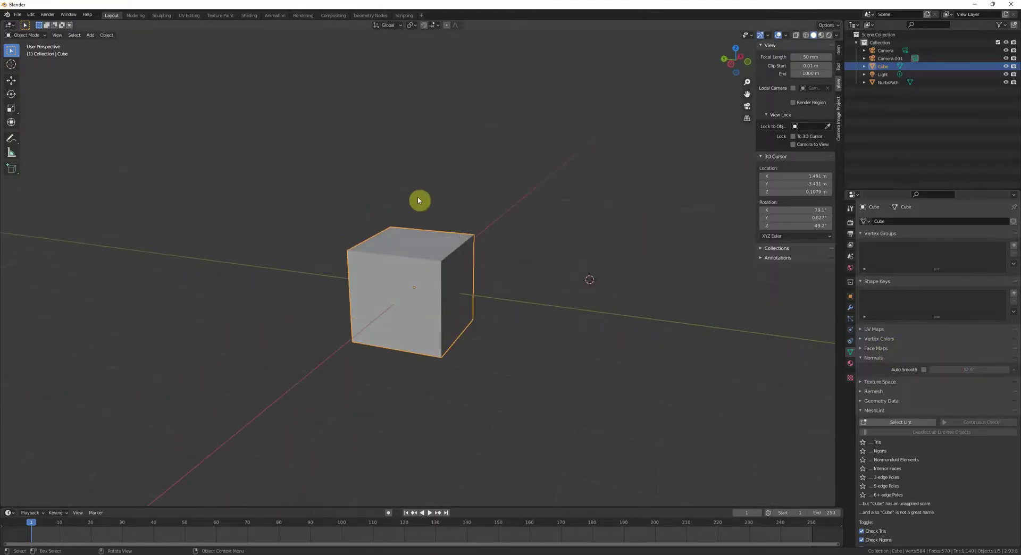
middle_drag(420, 201, 444, 265)
middle_drag(576, 252, 447, 278)
middle_drag(500, 298, 495, 298)
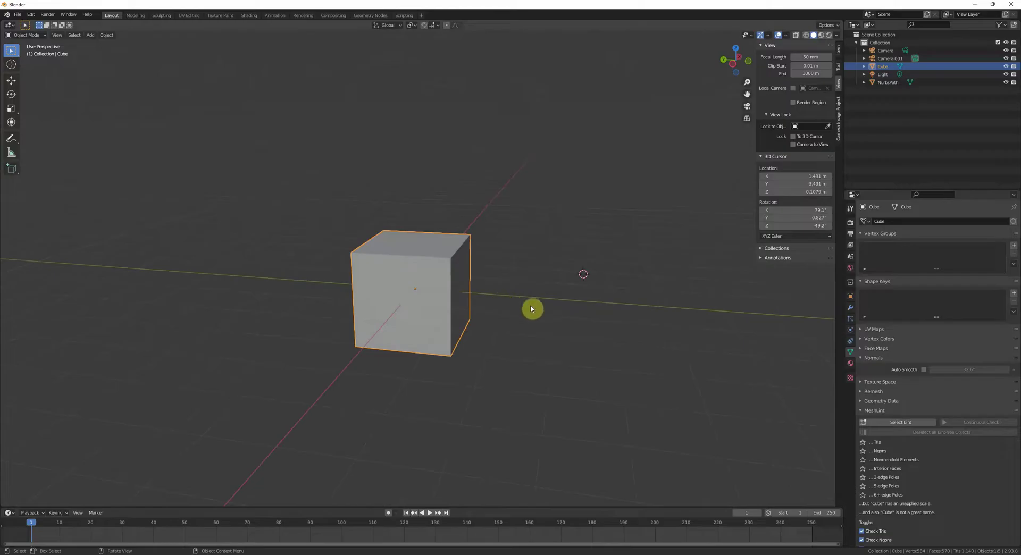
key(Tab)
key(F3)
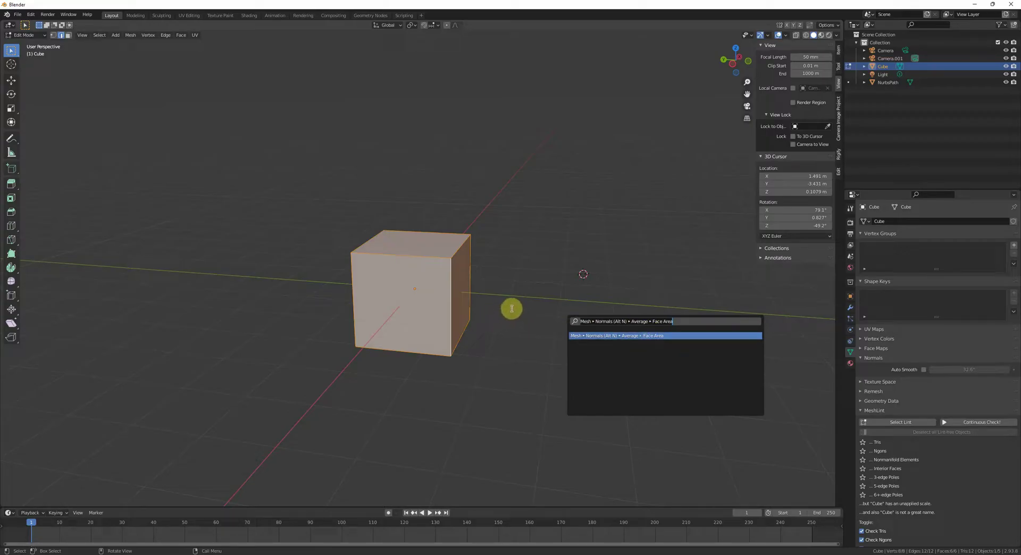
- Select the cube's top-right edge and show its data in the sidebar Item tab
key(Return)
middle_drag(506, 317, 488, 275)
key(alt+a)
click(477, 285)
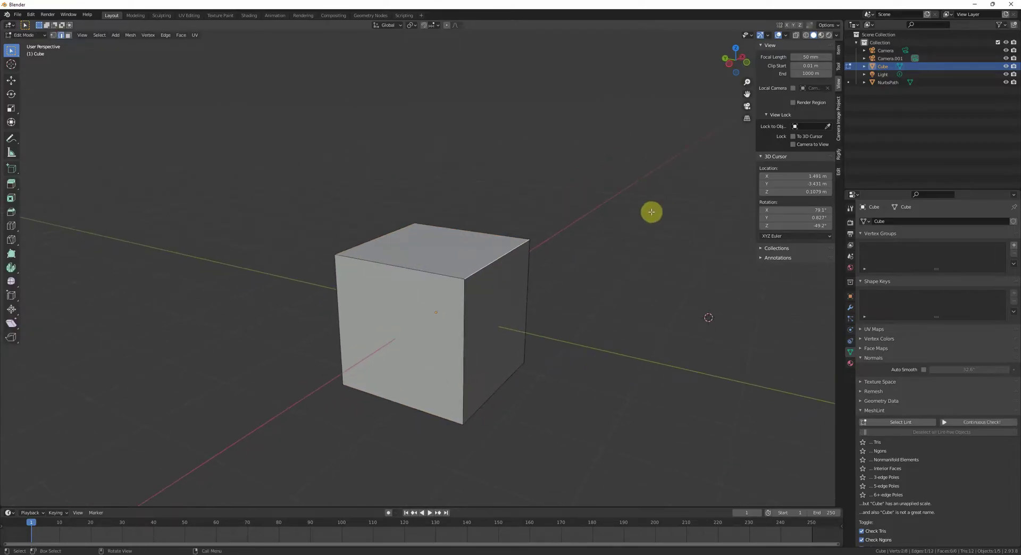
click(839, 50)
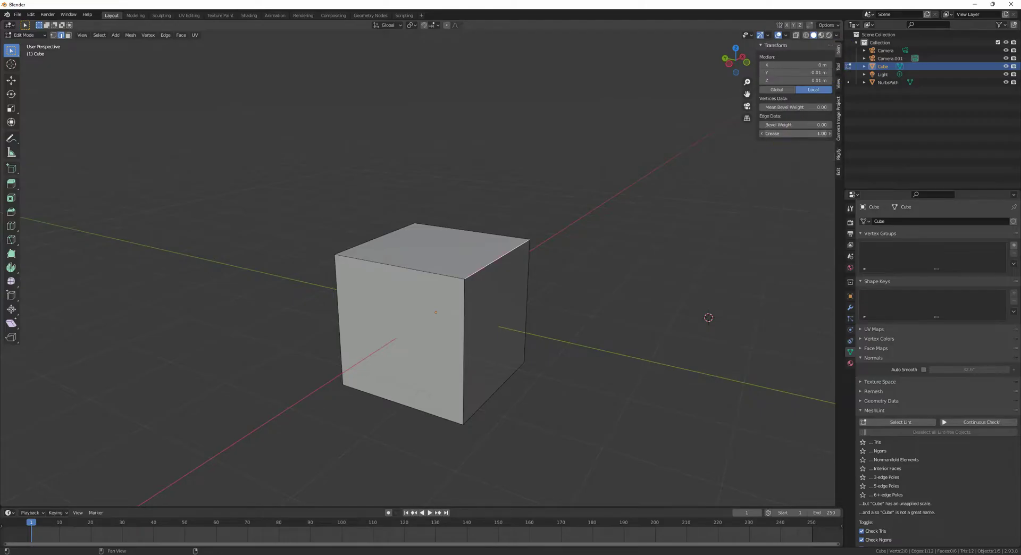
- Inspect the cube from a few angles, then return it to Object Mode
middle_drag(474, 267, 517, 269)
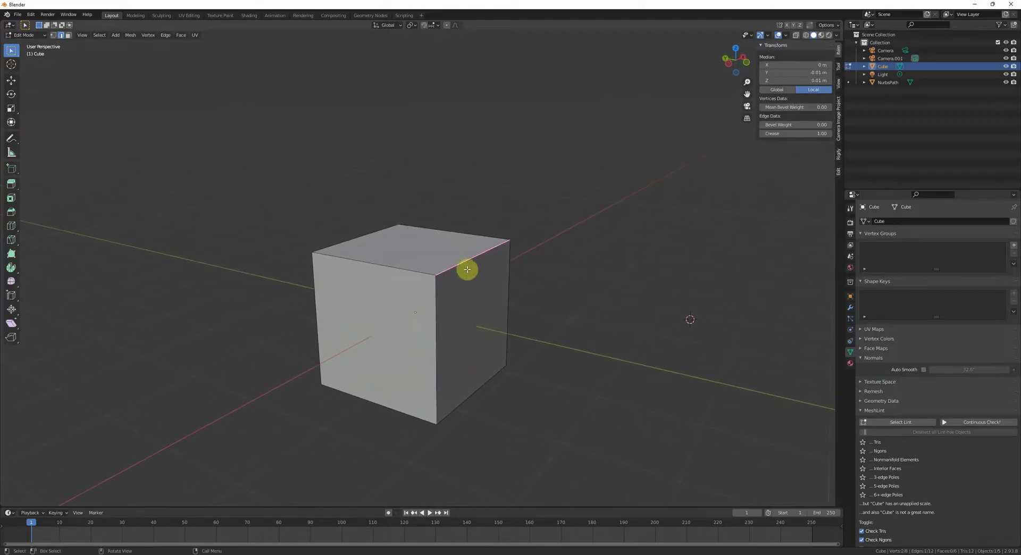
middle_drag(473, 270, 506, 278)
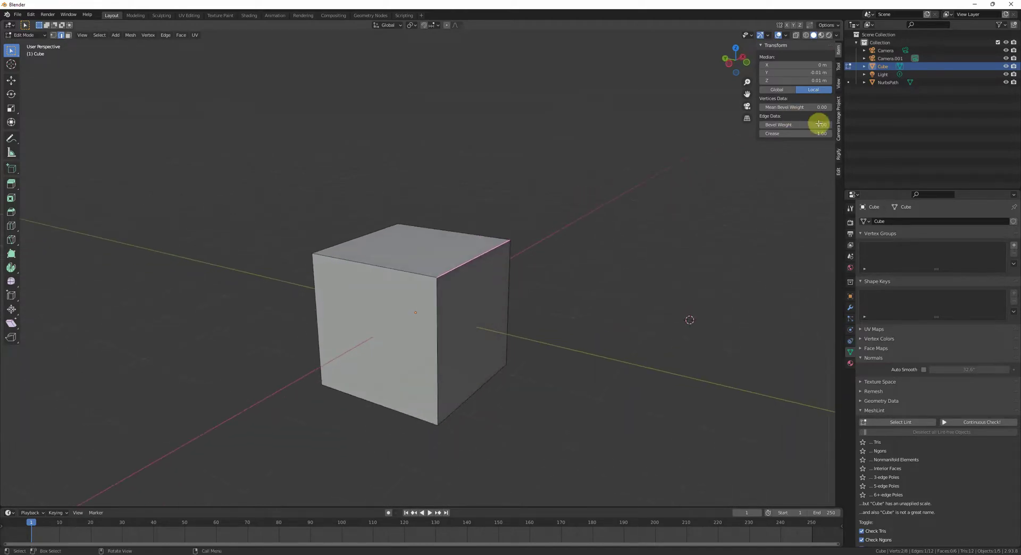
middle_drag(606, 205, 576, 257)
key(Tab)
scroll(562, 272, down, 3)
middle_drag(581, 293, 572, 275)
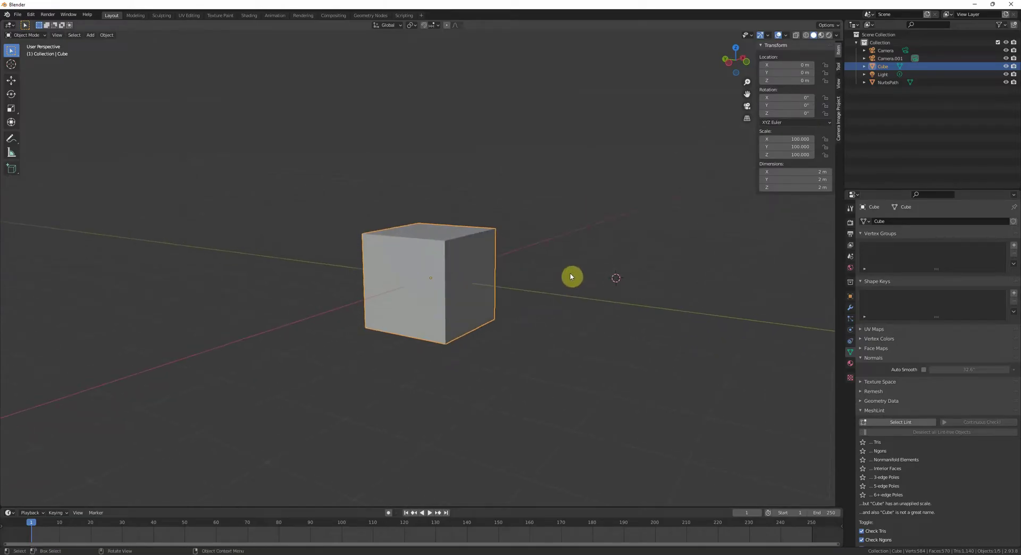
- Enable Face Orientation in Viewport Overlays and orbit to confirm the cube shows entirely blue
middle_drag(559, 273, 556, 274)
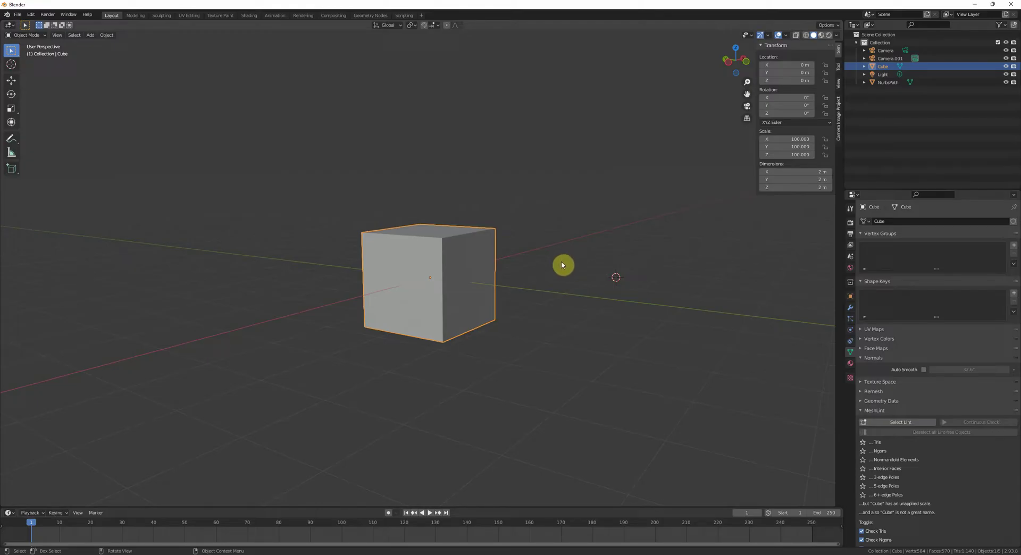
middle_drag(562, 265, 560, 268)
click(786, 35)
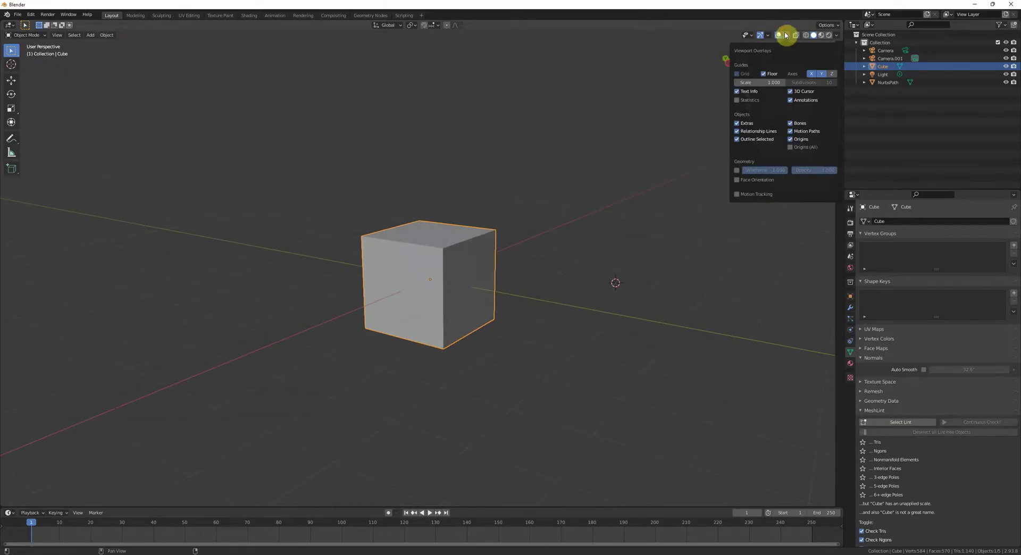
click(737, 180)
key(n)
middle_drag(569, 230, 548, 238)
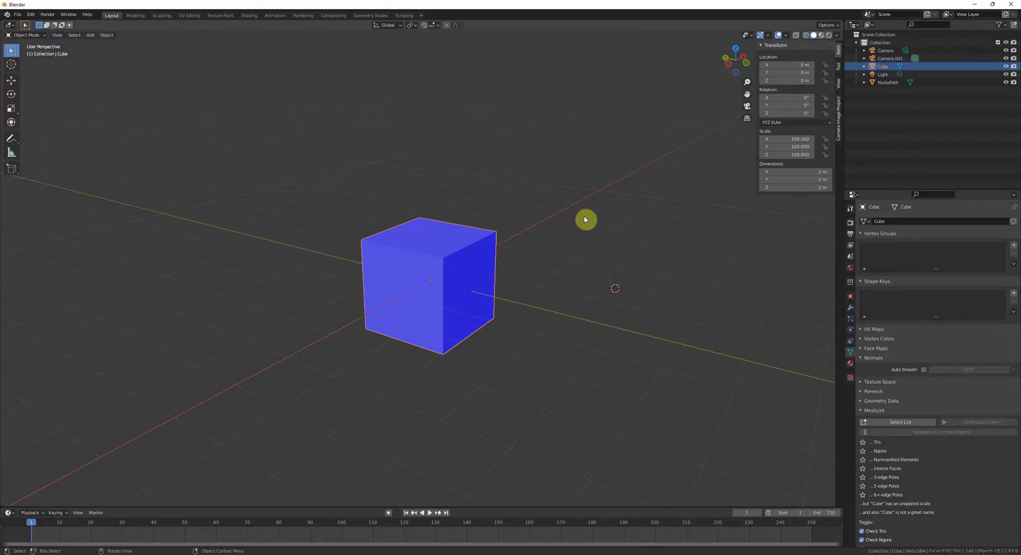
middle_drag(560, 259, 526, 224)
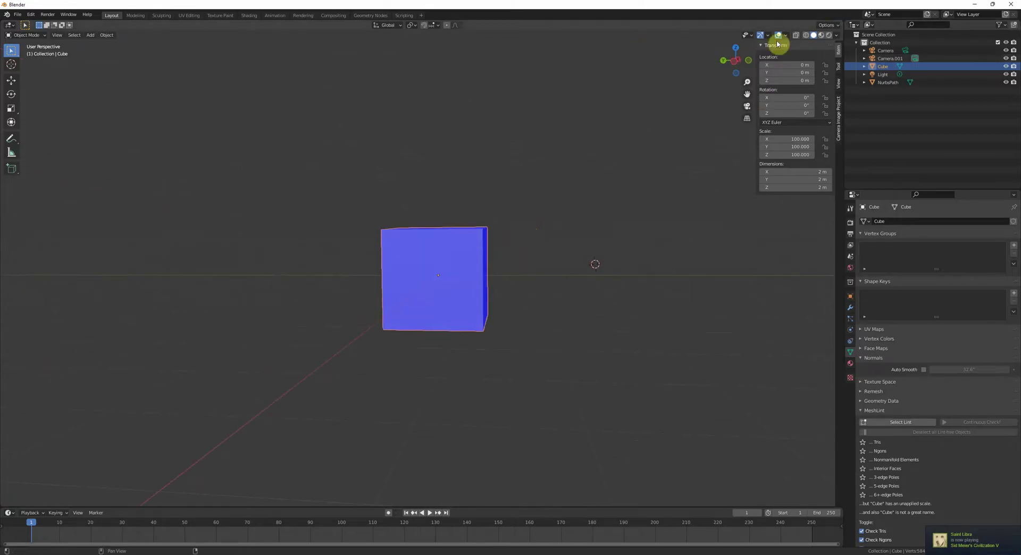
drag(749, 50, 609, 205)
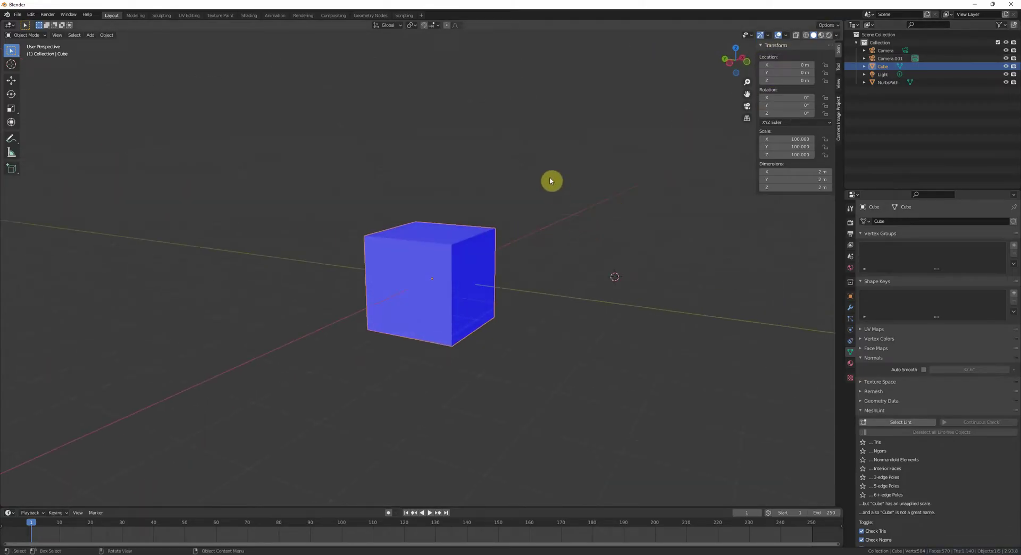
mouse_move(550, 224)
middle_down()
mouse_move(576, 225)
mouse_move(560, 240)
middle_up()
scroll(560, 239, up, 1)
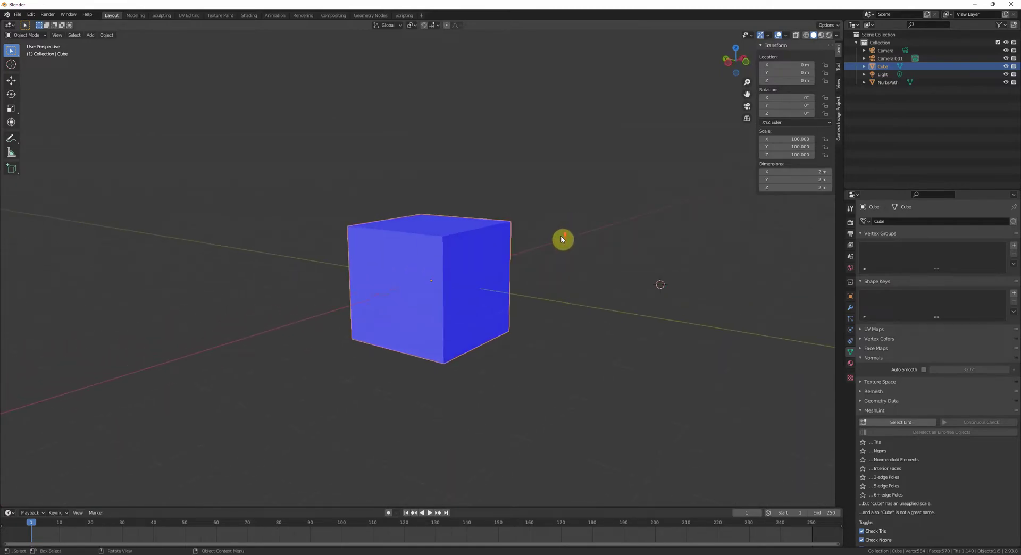
- In the UV Maps list, rename UVMap to map1, then orbit to view the cube
click(876, 331)
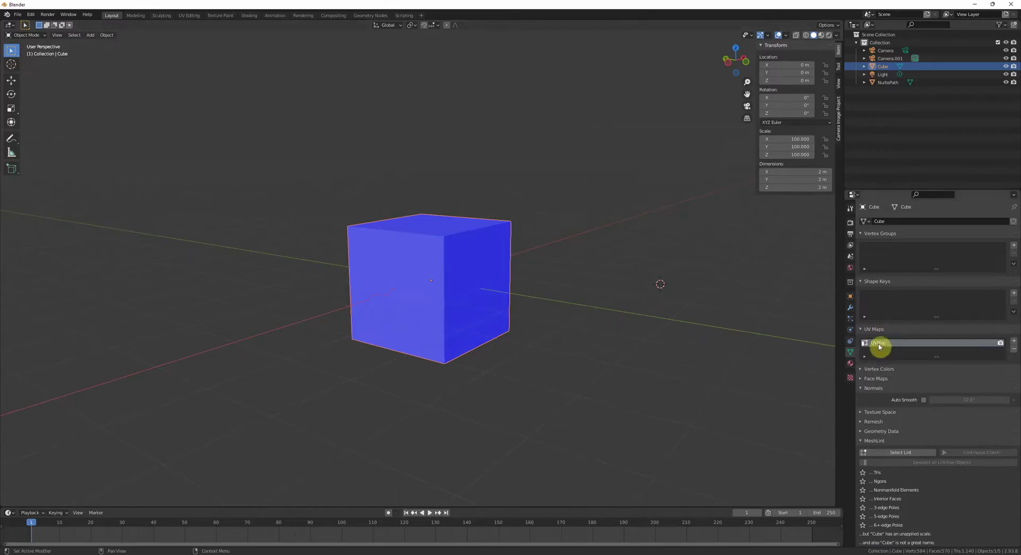
double_click(875, 343)
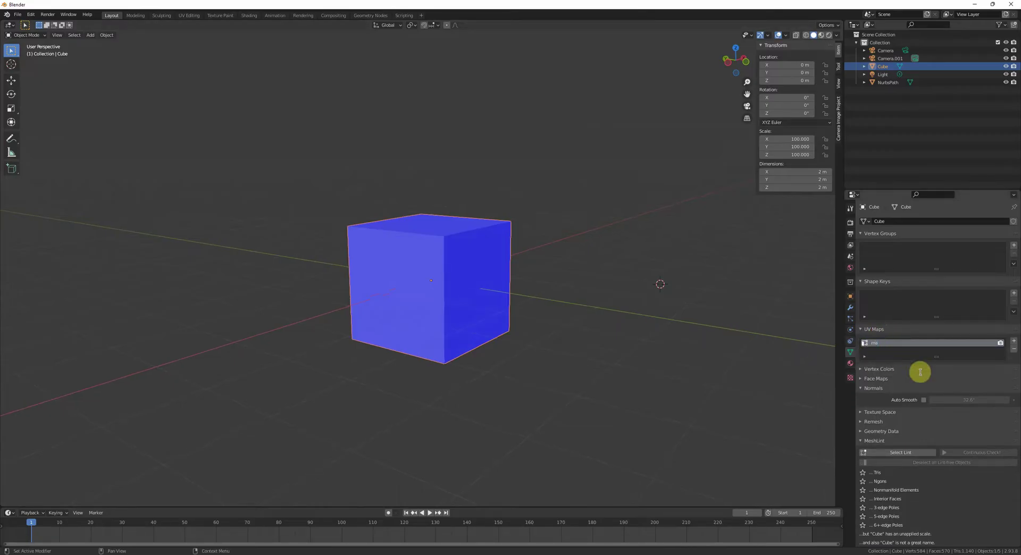
click(743, 372)
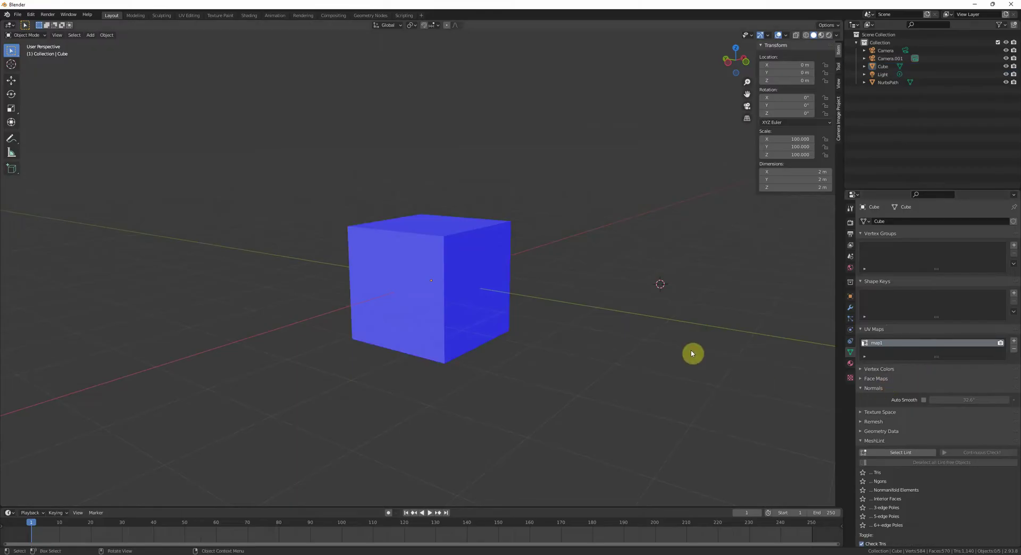
middle_drag(630, 319, 579, 297)
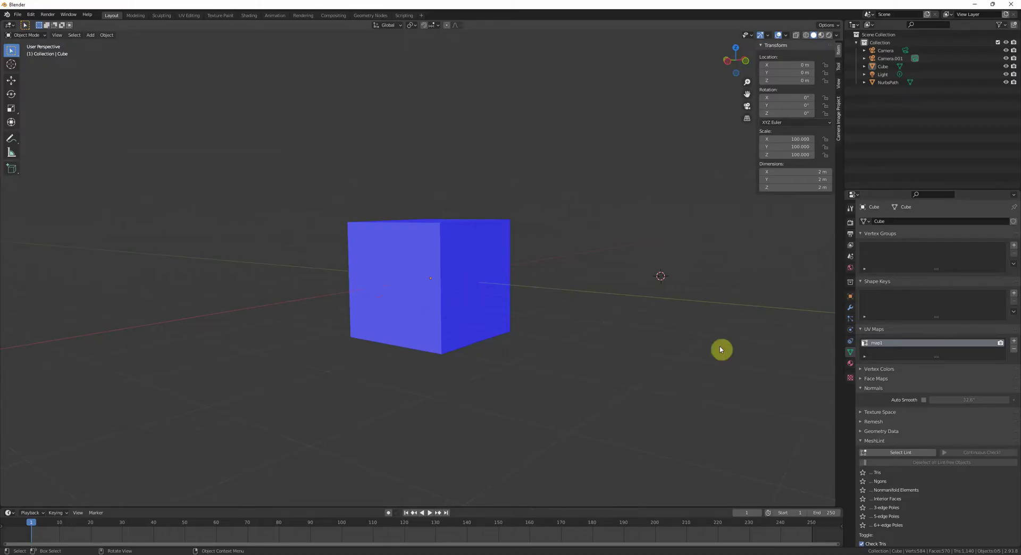
middle_drag(721, 351, 682, 336)
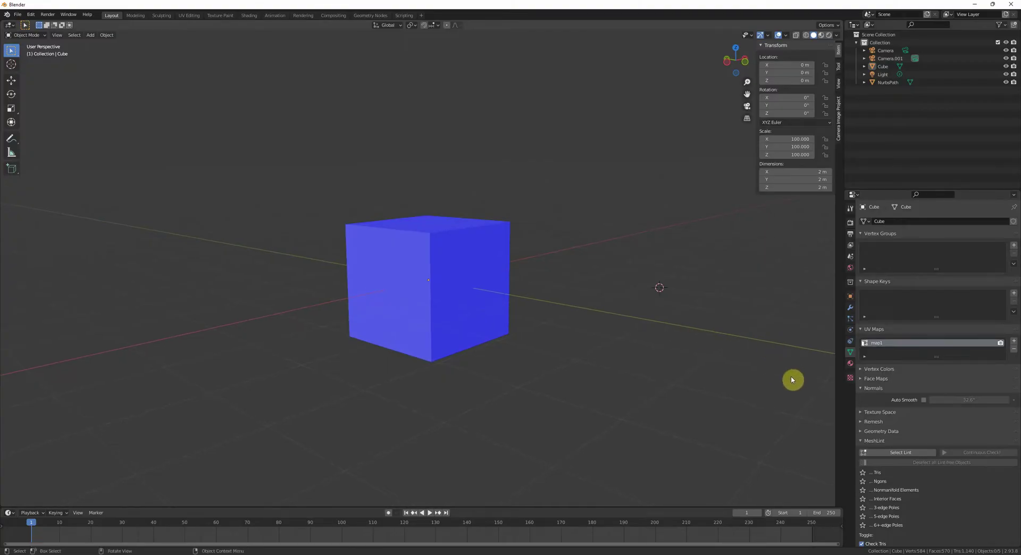
middle_drag(604, 315, 645, 327)
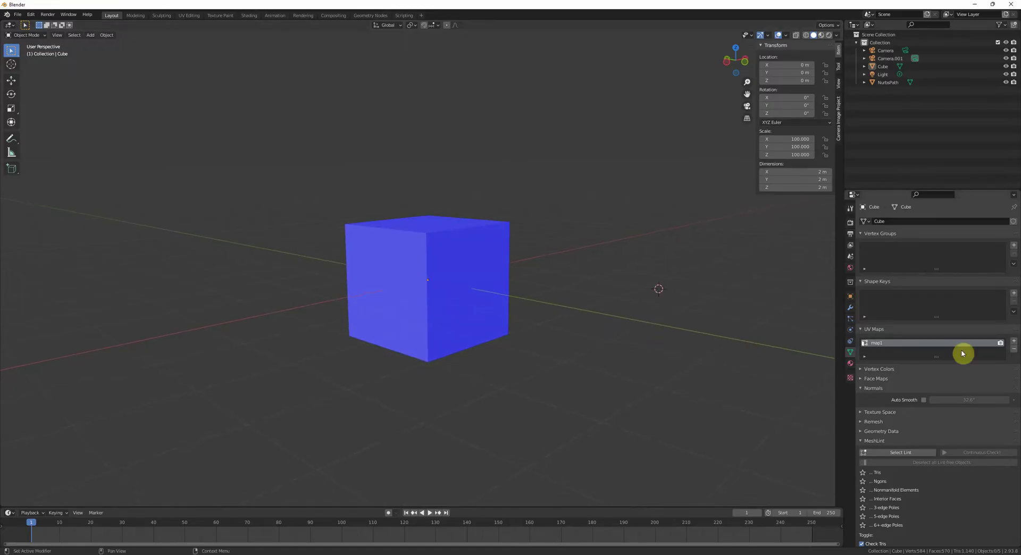
mouse_move(693, 335)
middle_down()
mouse_move(712, 335)
mouse_move(698, 337)
middle_up()
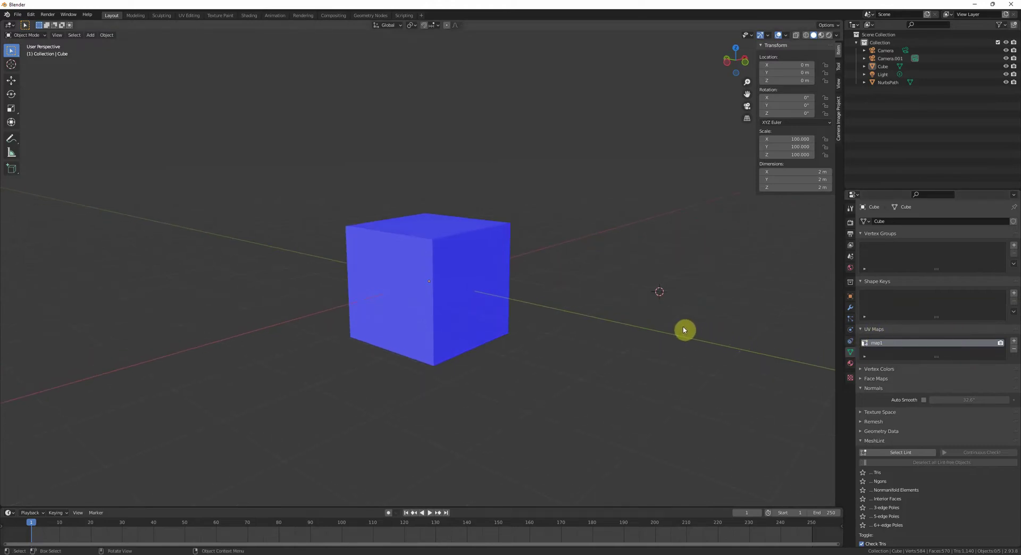
middle_drag(684, 329, 574, 310)
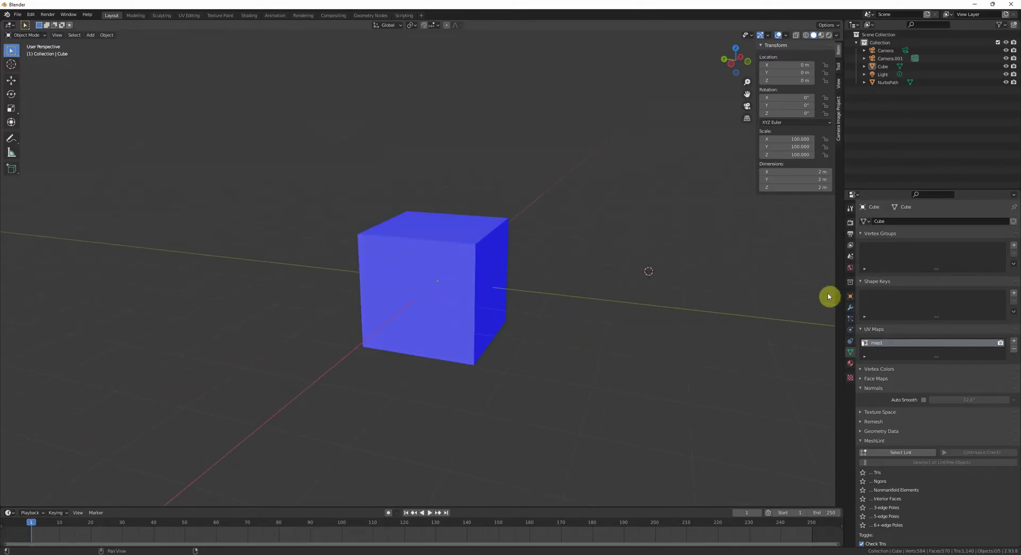
- Check the unit settings in the Scene properties
click(850, 246)
click(850, 233)
middle_drag(723, 276, 706, 271)
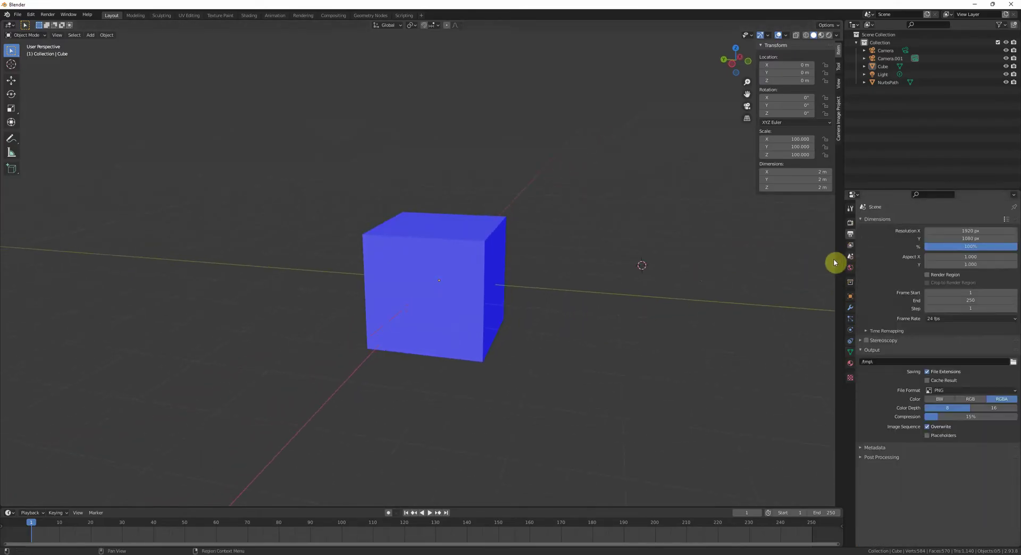
click(850, 256)
scroll(681, 307, down, 1)
middle_drag(702, 305, 579, 275)
- Select the cube and export it to Alembic with end frame 1, hair and particles off
click(430, 232)
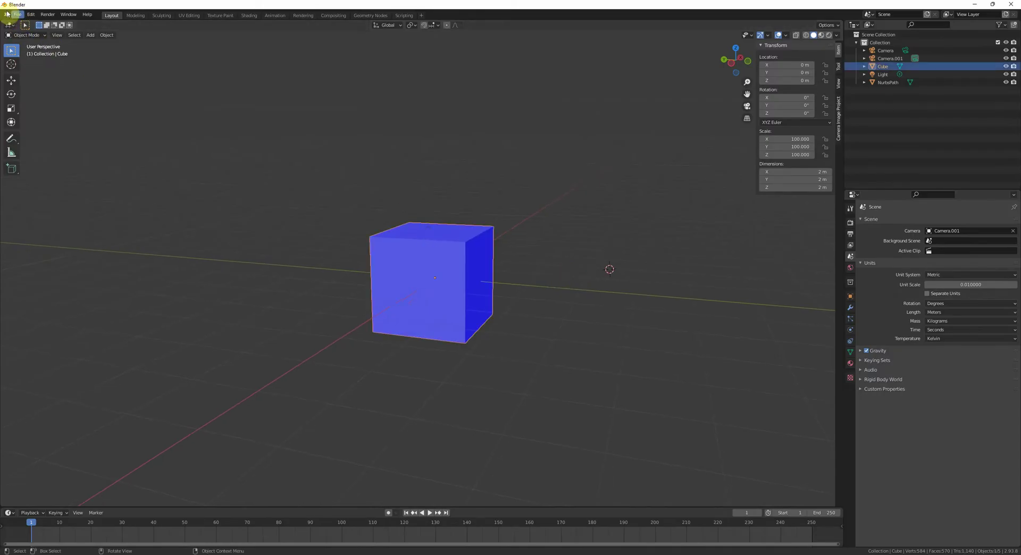
click(17, 14)
mouse_move(32, 129)
click(111, 137)
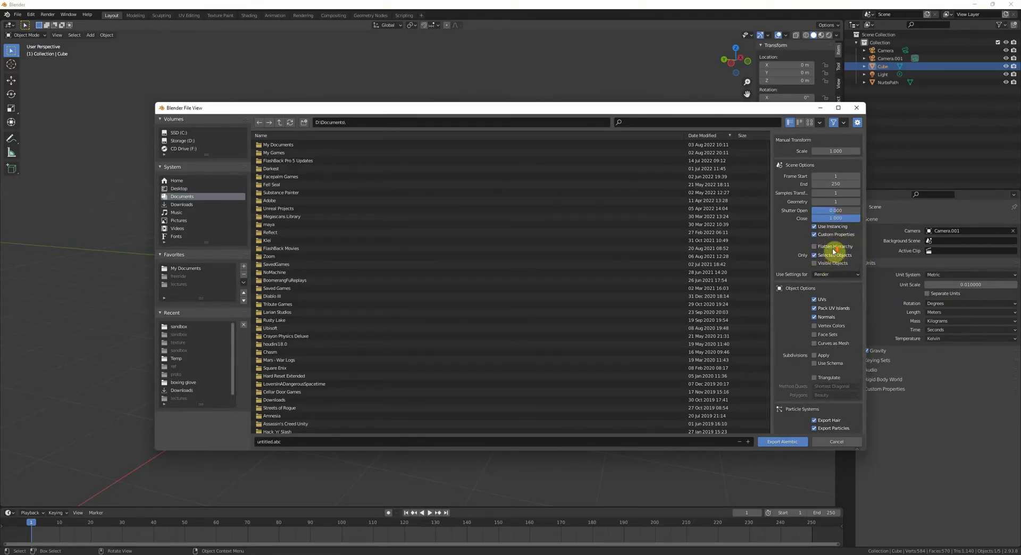
click(832, 185)
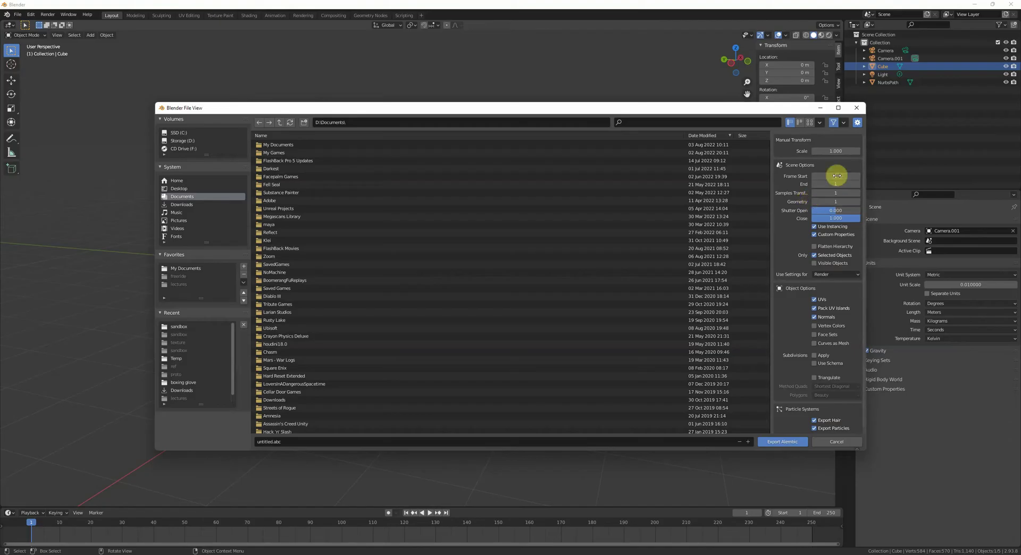
scroll(855, 198, down, 1)
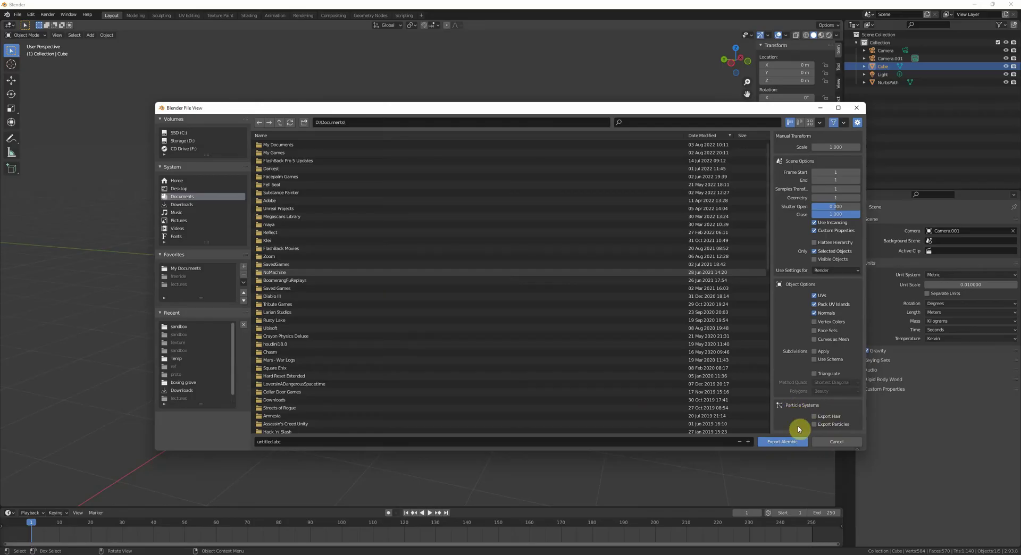
click(790, 441)
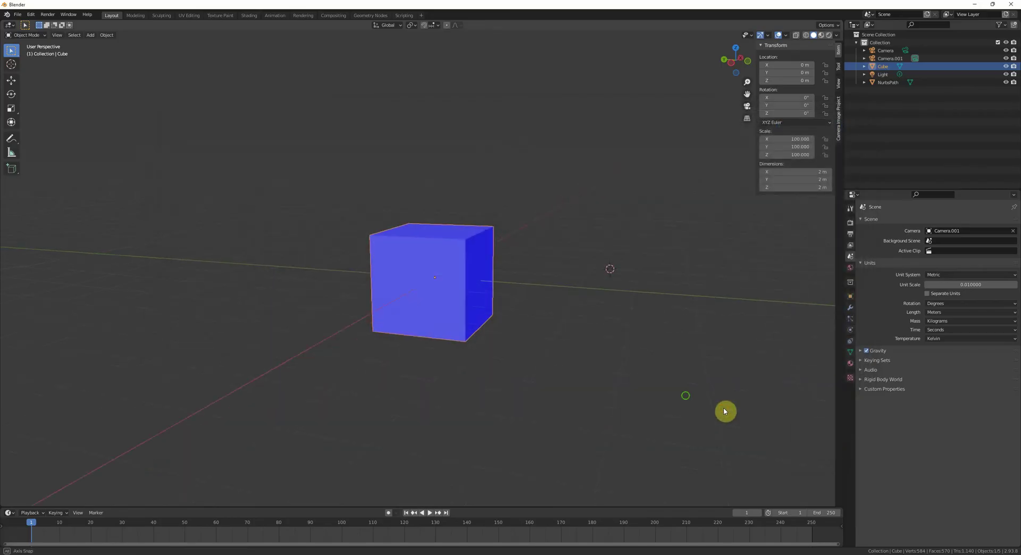
click(638, 373)
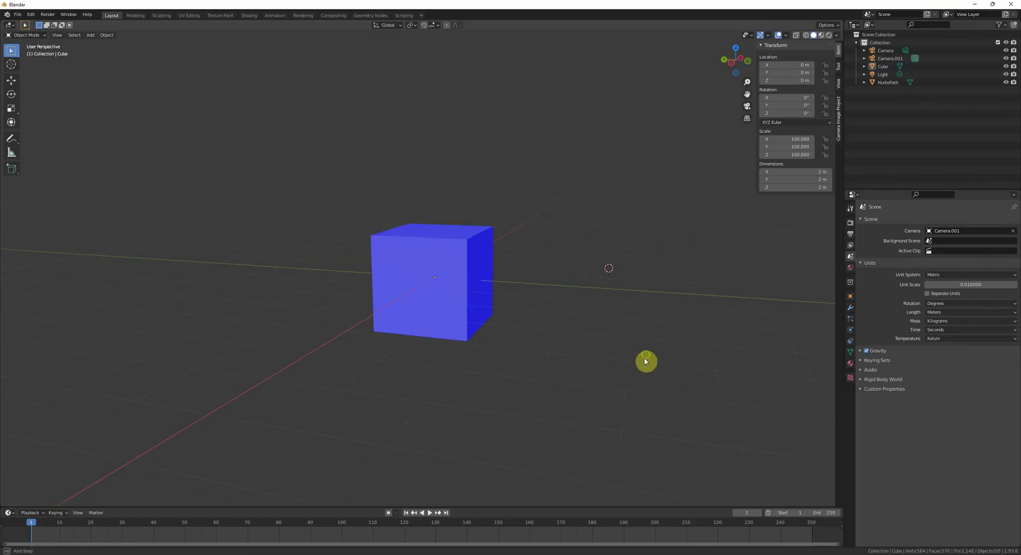
middle_drag(647, 355, 781, 293)
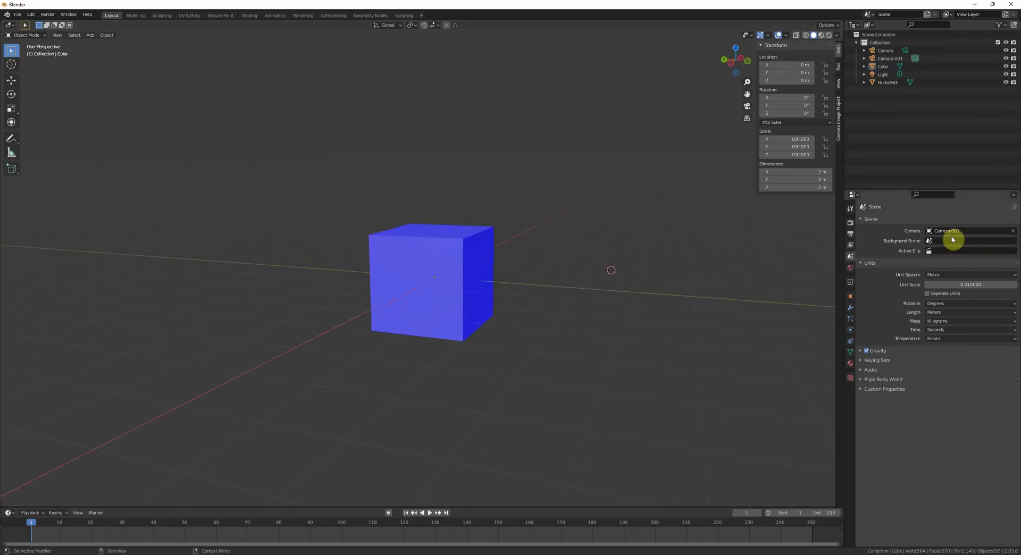